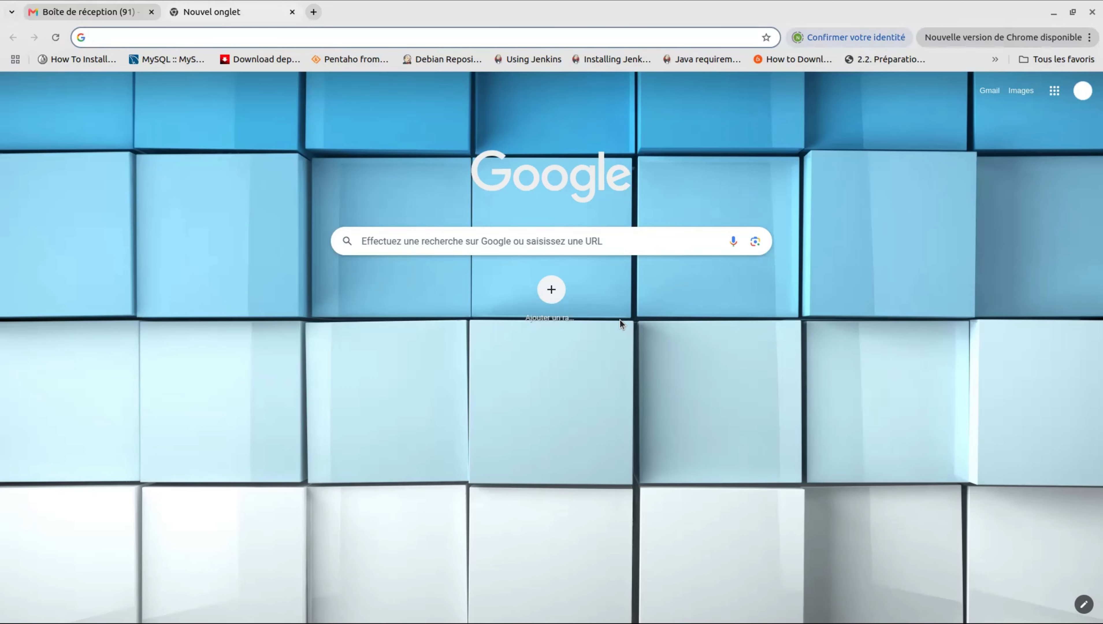
Step: Load the amba-gabon.com portal home page by accepting the address-bar autocomplete
type("amba-gabon.com")
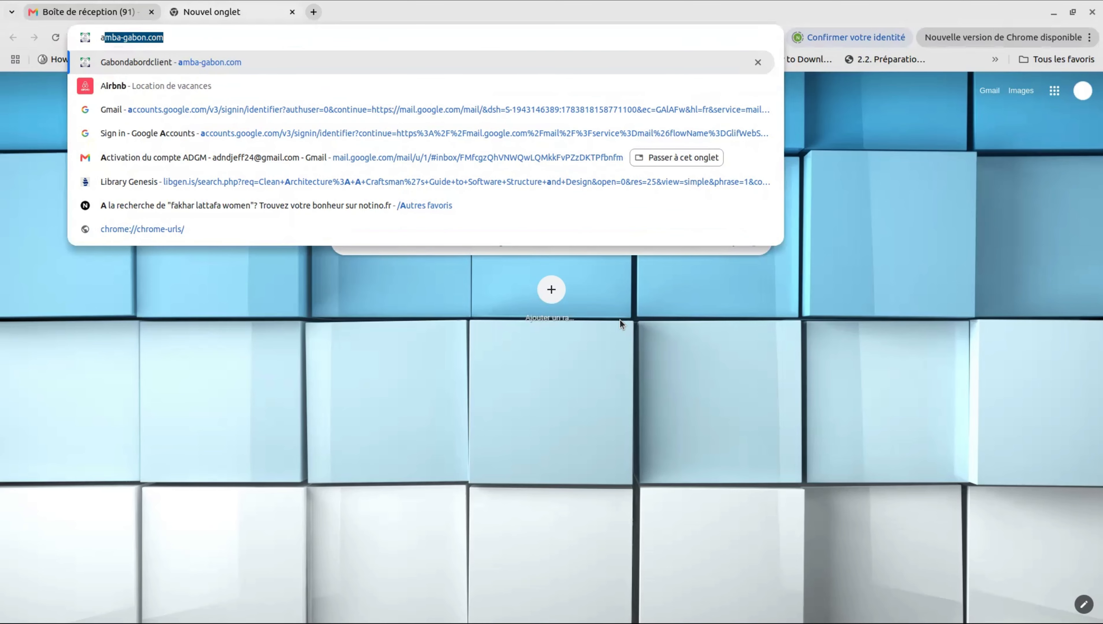
key("Right")
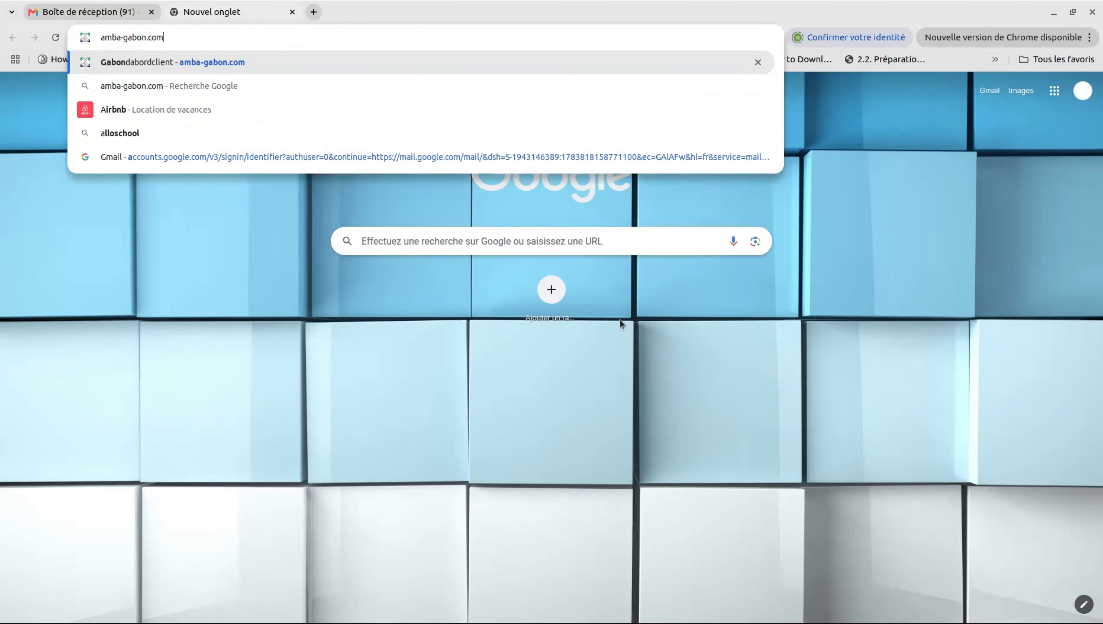
key("Return")
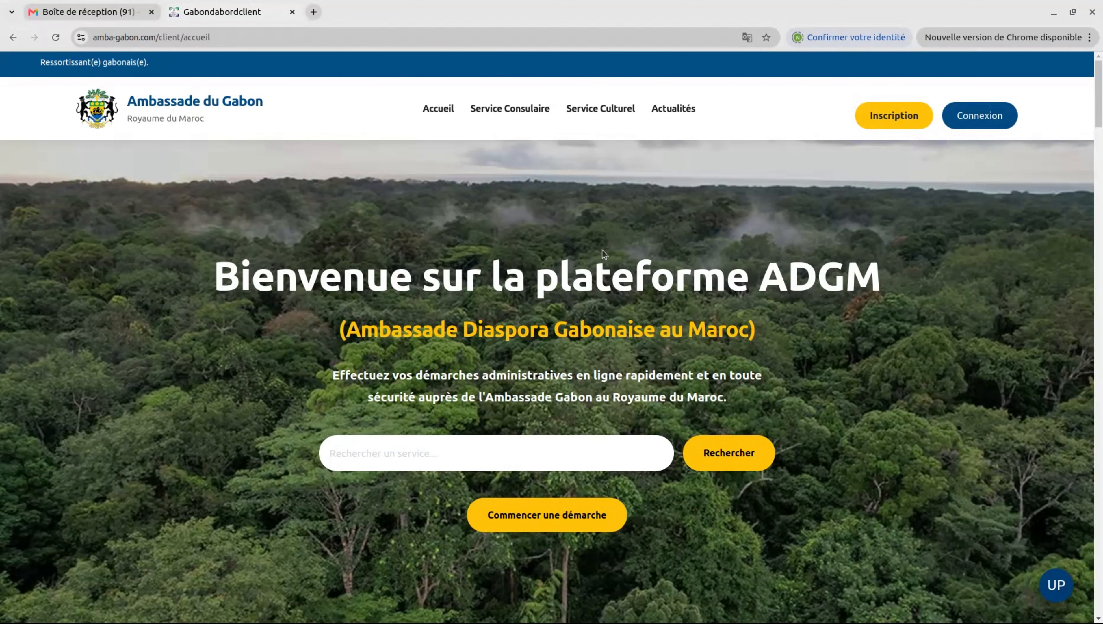
Step: Open the Inscription form and enter the user's name, e-mail address and Ville 'Rabat'
left_click(899, 119)
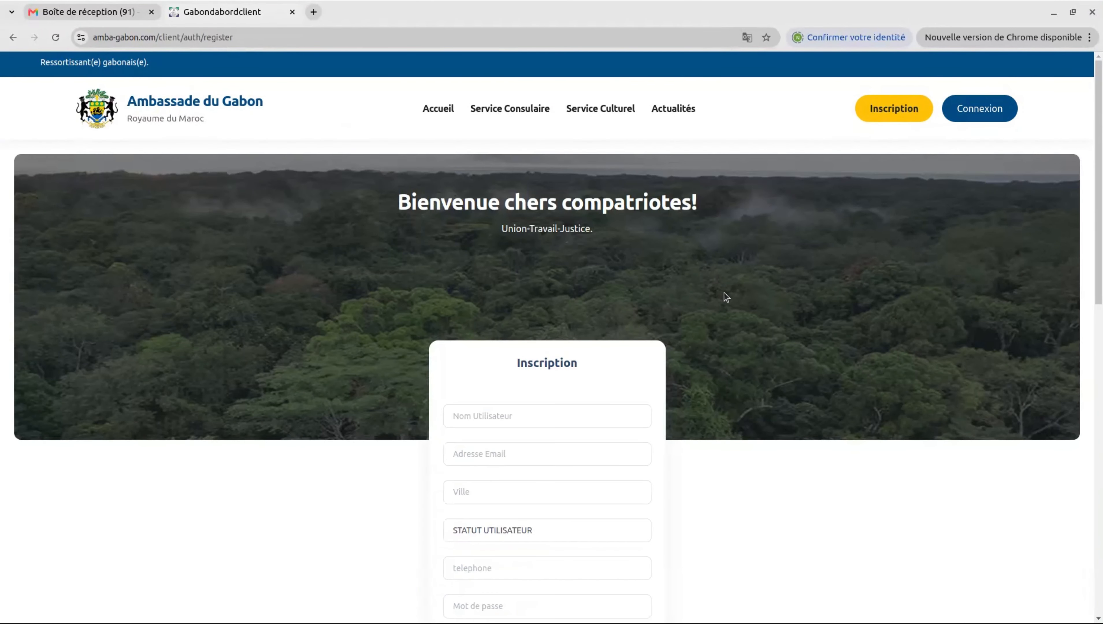
scroll(724, 293, "down", 5)
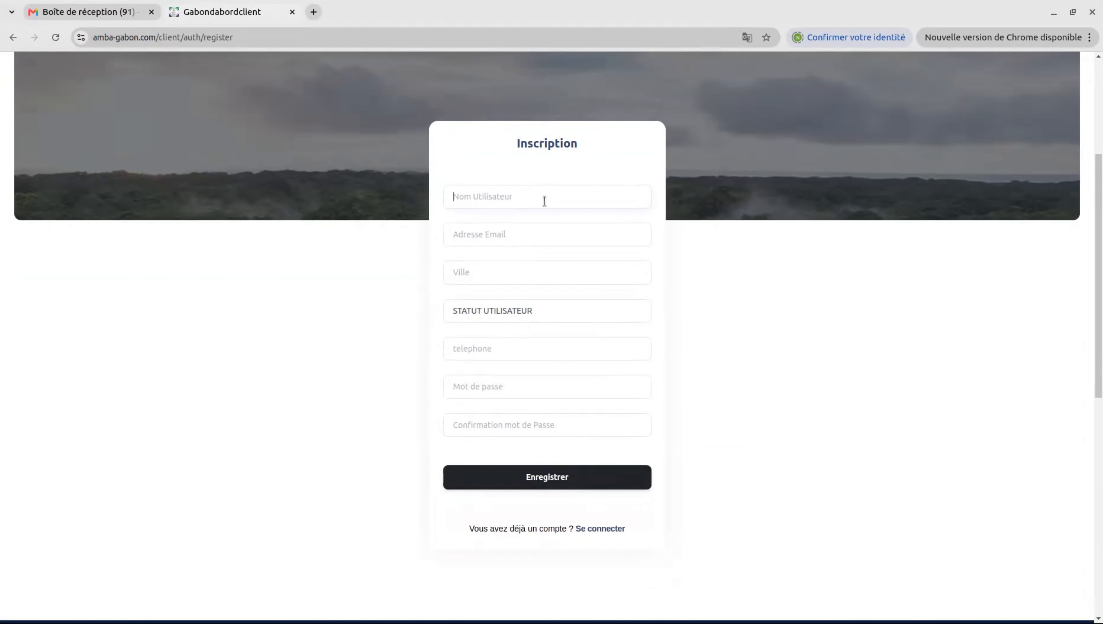
left_click(525, 237)
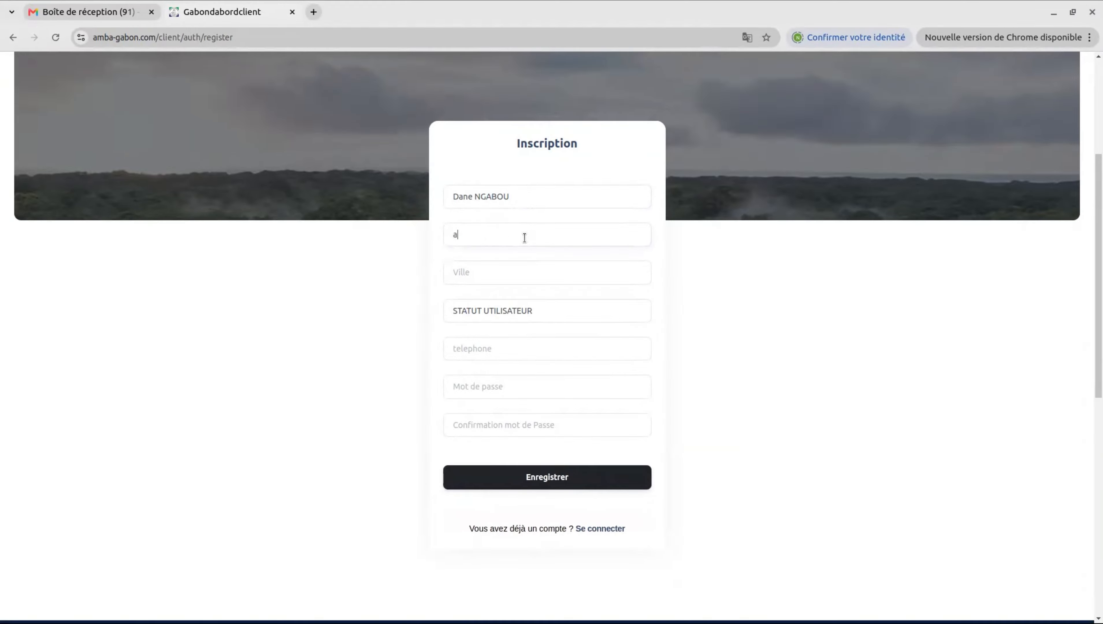
left_click(508, 276)
type("Rabat")
Step: Choose ETUDIANT status, enter 'Faculté des Sciences Agdal', the phone number and the account password
left_click(472, 344)
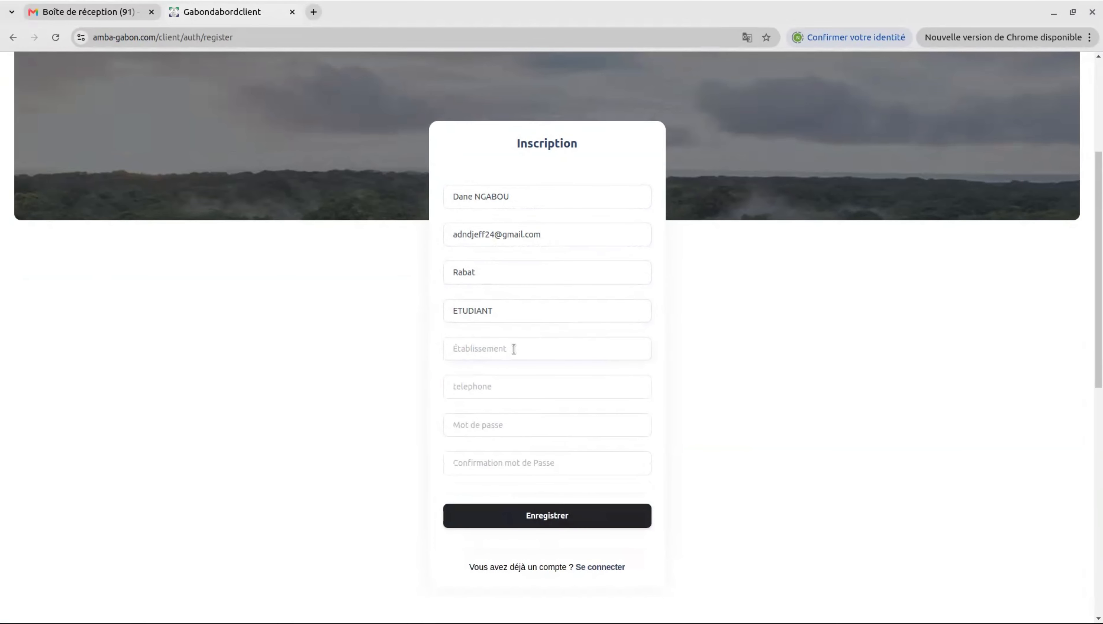
left_click(514, 349)
type("Faculté des Sciences Agdal")
left_click(540, 391)
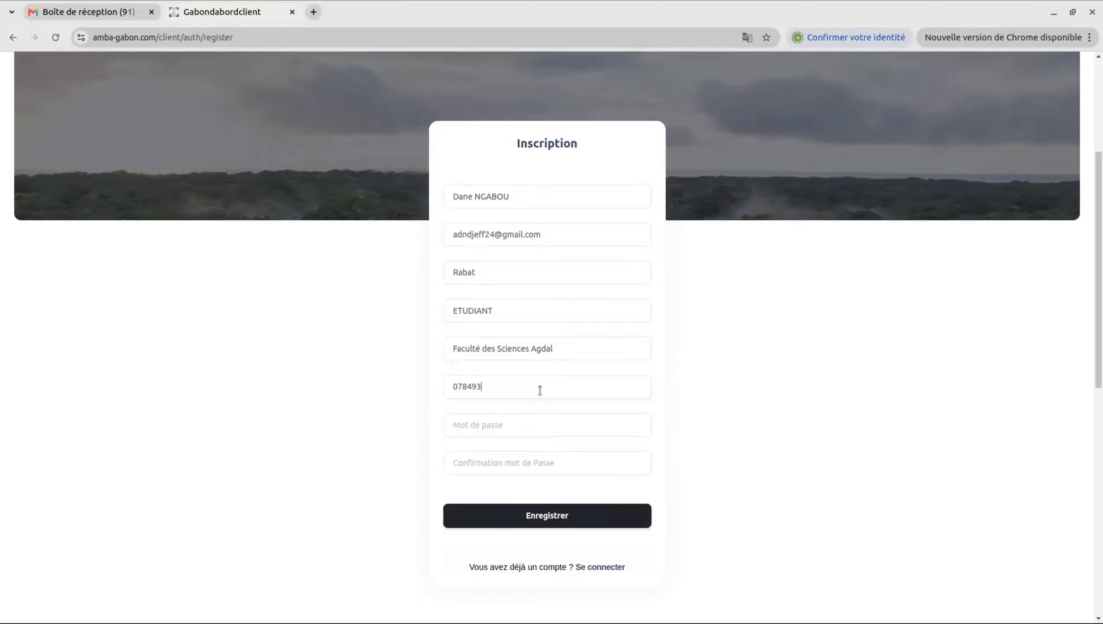
left_click(498, 431)
type("••••••••••••••••")
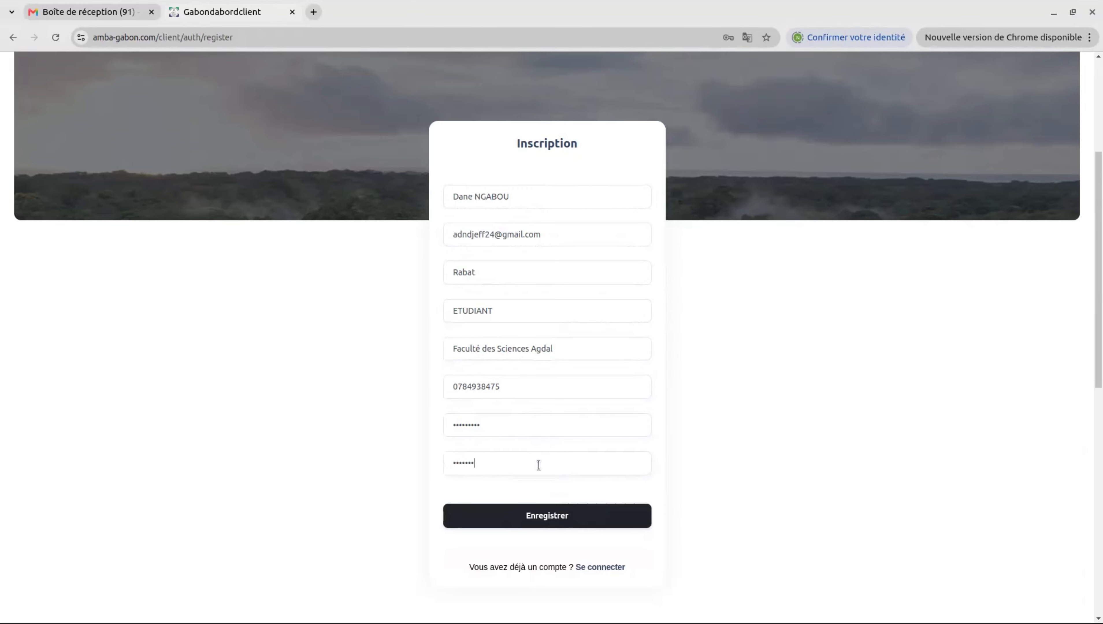
type("••")
scroll(576, 423, "down", 1)
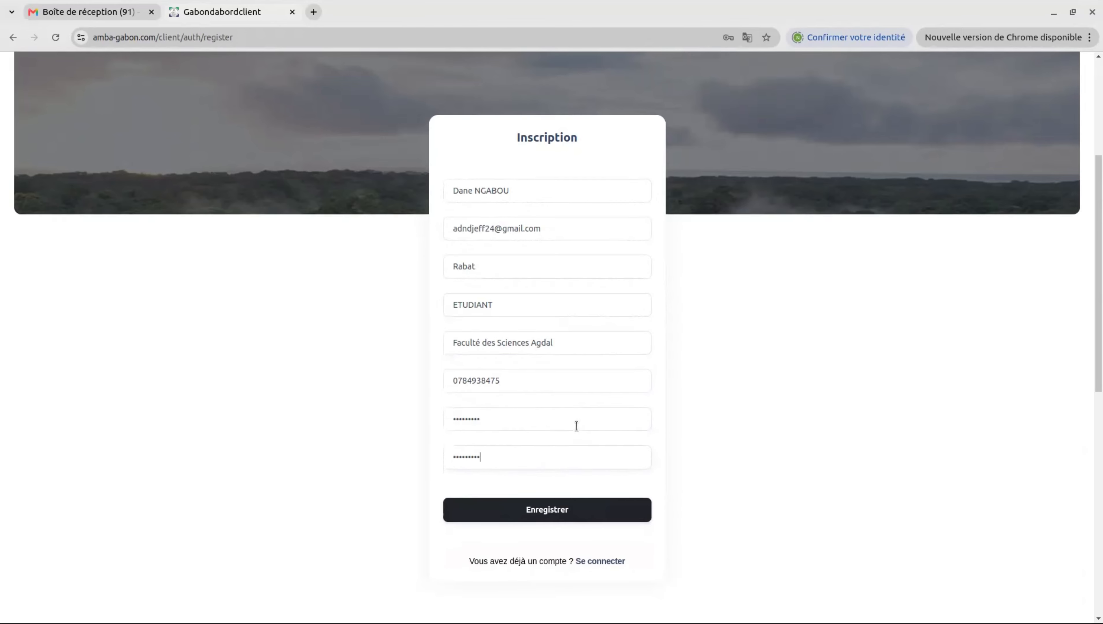
scroll(576, 426, "down", 2)
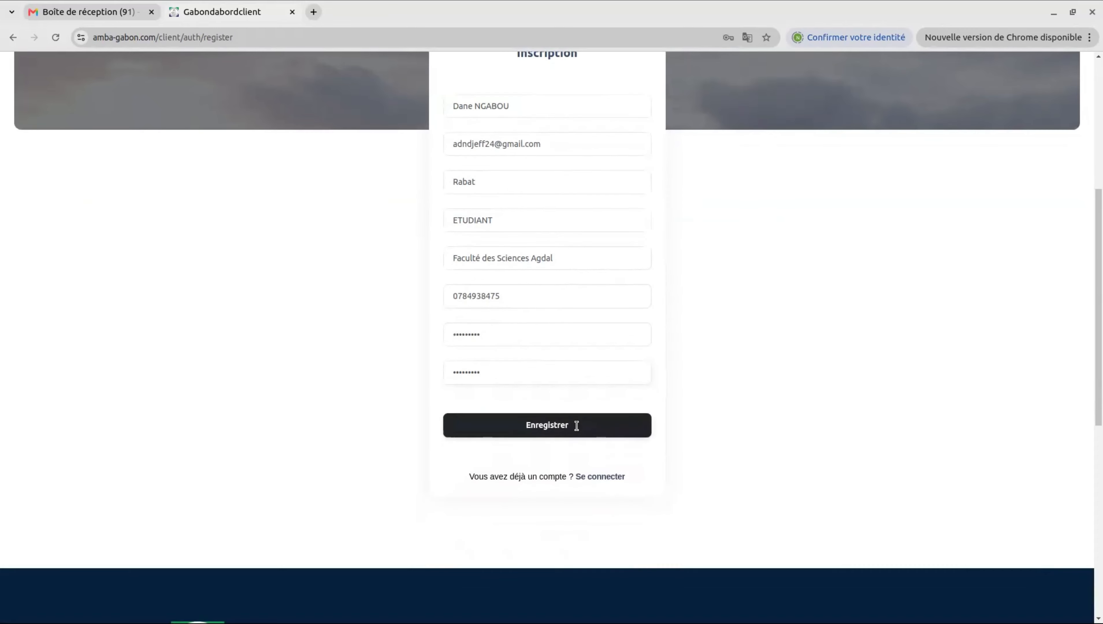
Step: Submit the registration form with Enregistrer to trigger the activation email
left_click(548, 424)
scroll(544, 400, "up", 3)
left_click_drag(541, 298, 444, 303)
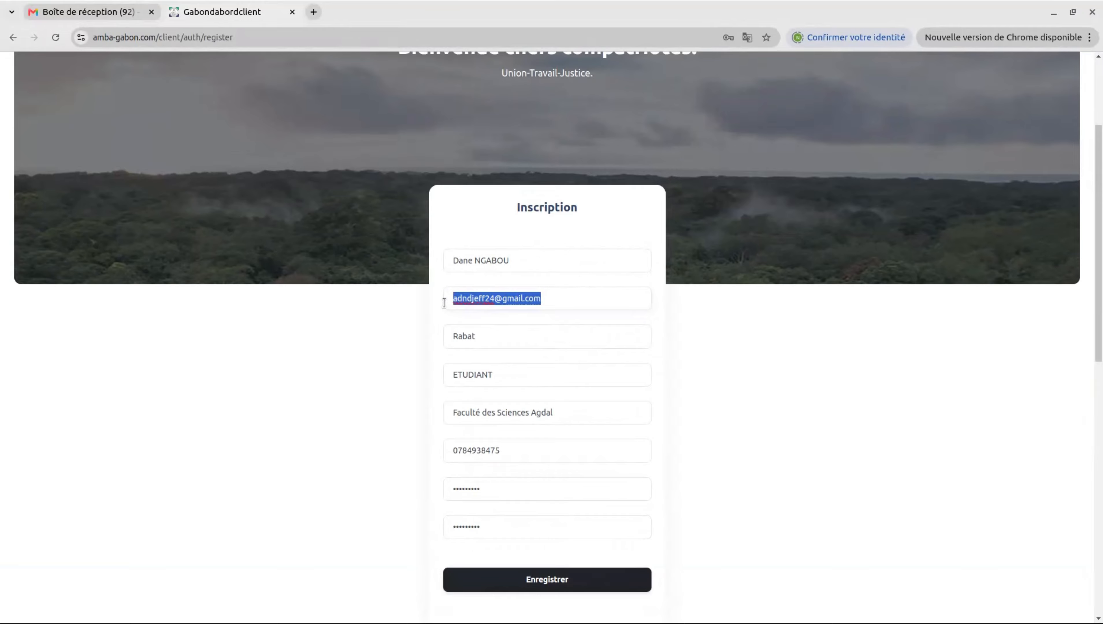
Step: Reload the page and follow the Se connecter link to the login page
left_click(55, 38)
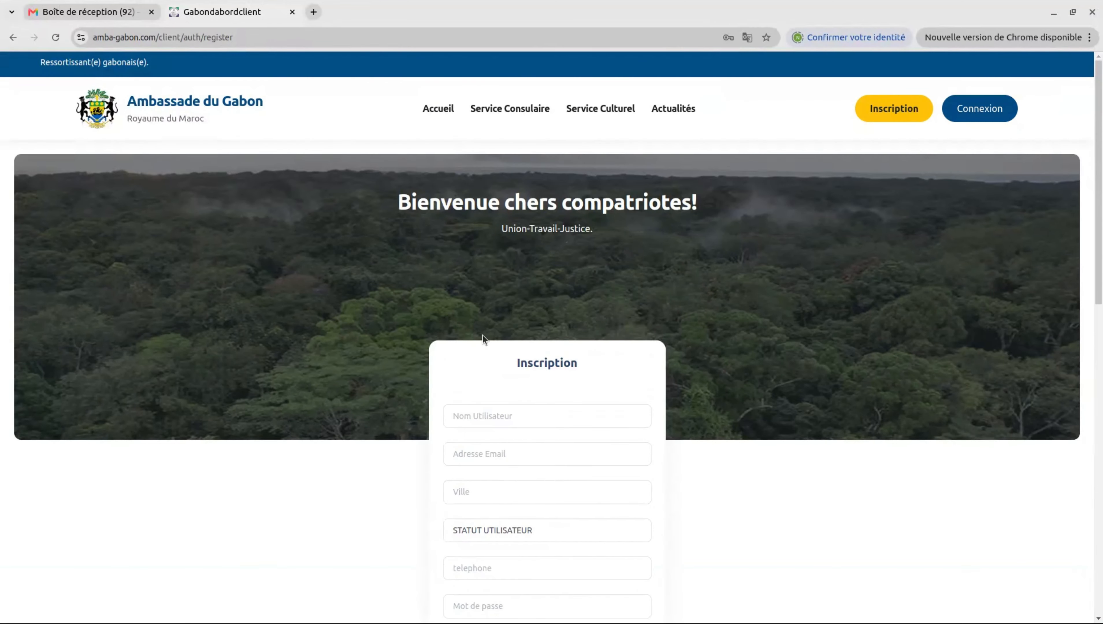
scroll(483, 335, "down", 5)
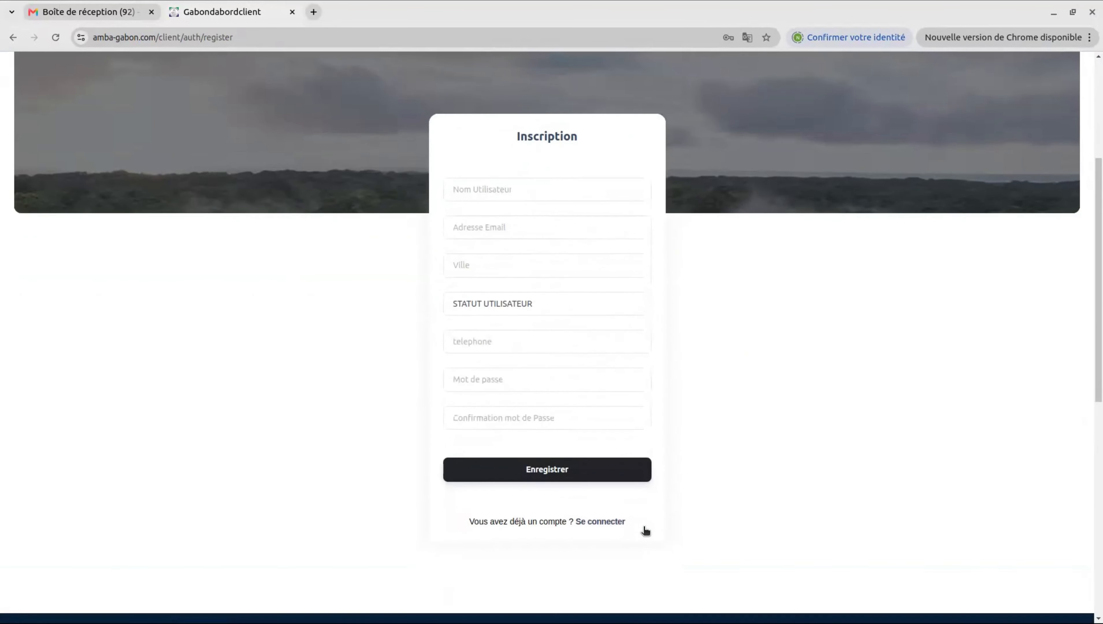
left_click(594, 509)
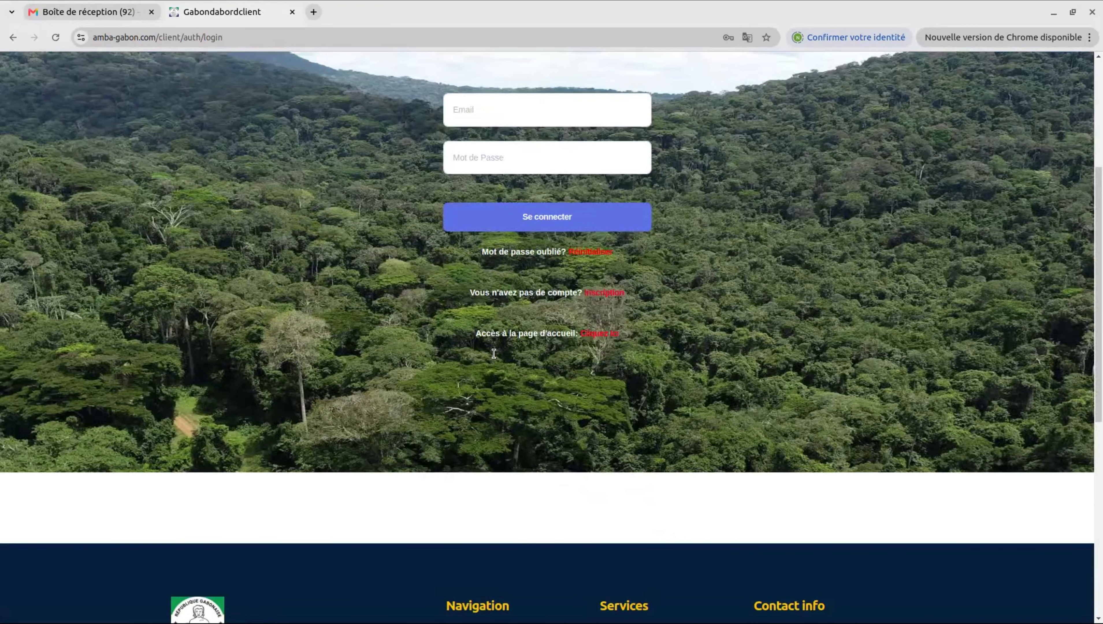
Step: Attempt login with the password, dismiss the account-not-activated error, and switch to Gmail
scroll(494, 353, "up", 5)
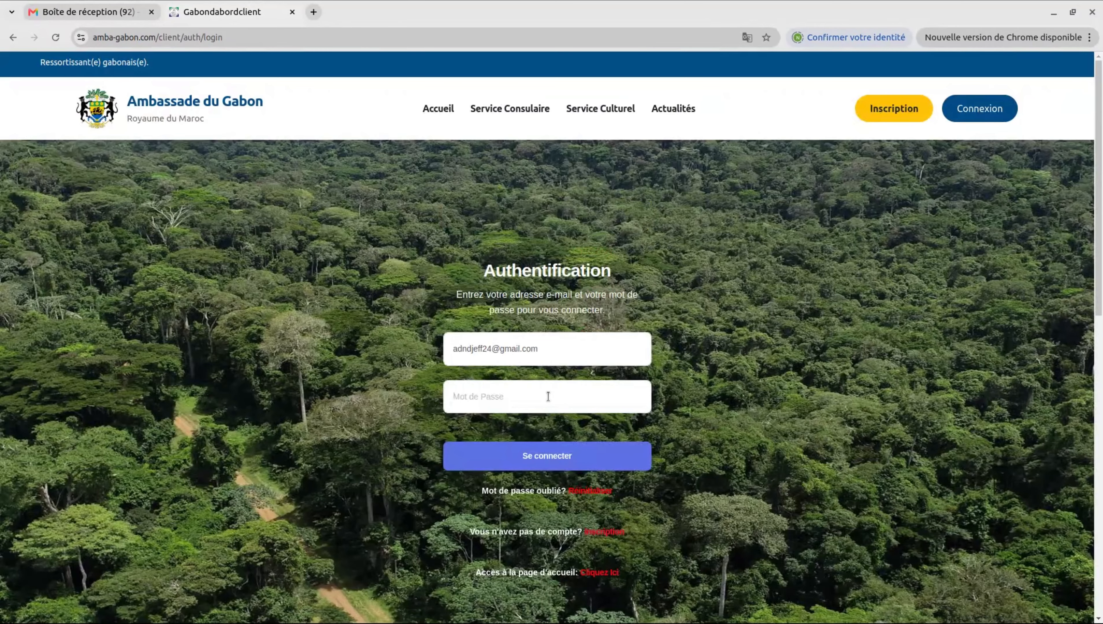
type("•••••••")
key("Return")
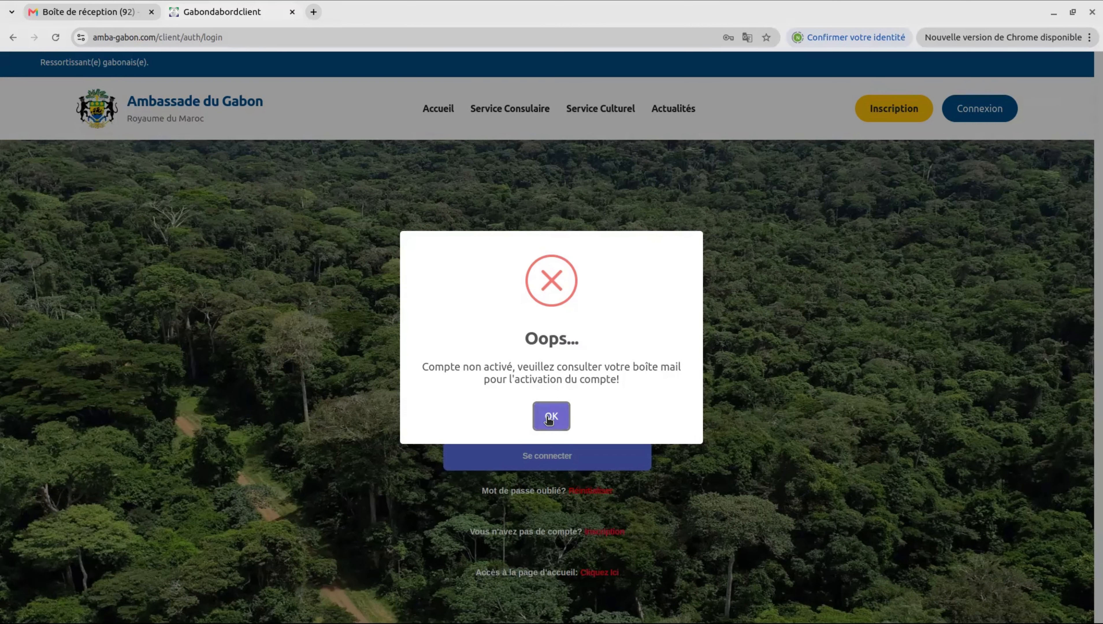
left_click(550, 420)
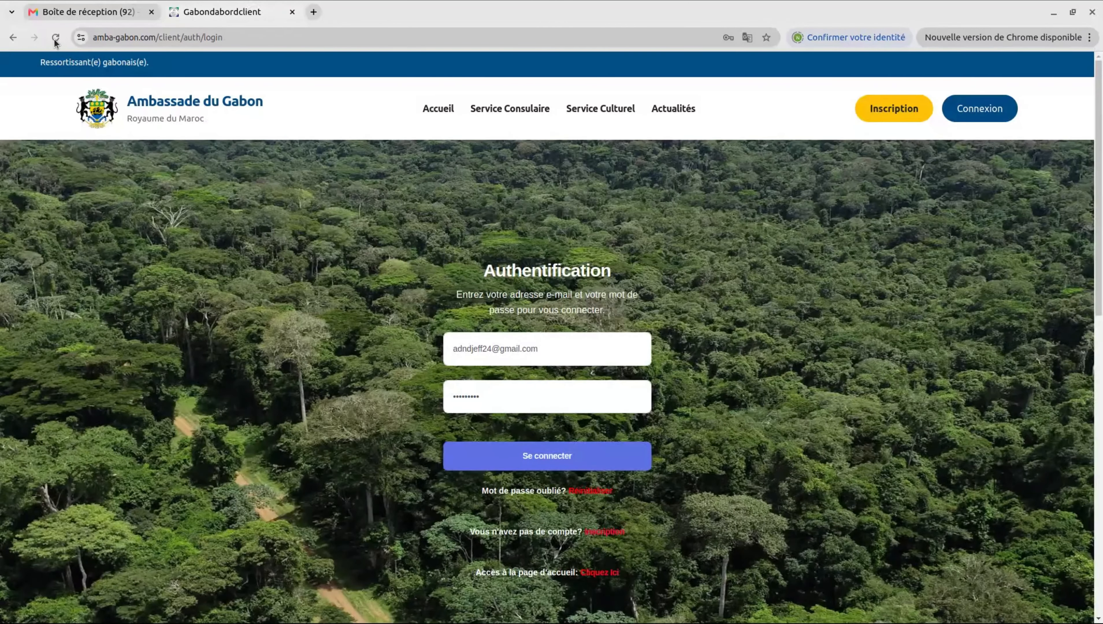
left_click(113, 12)
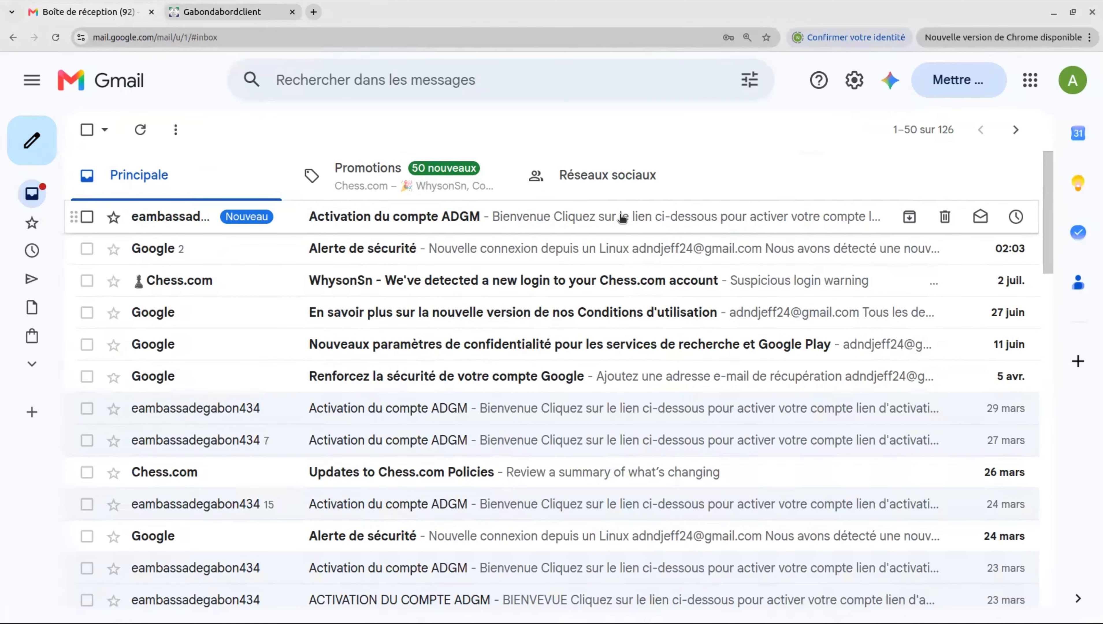
Step: Follow the link in the 'Activation du compte ADGM' email, then close the Email vérifié tab
left_click(622, 217)
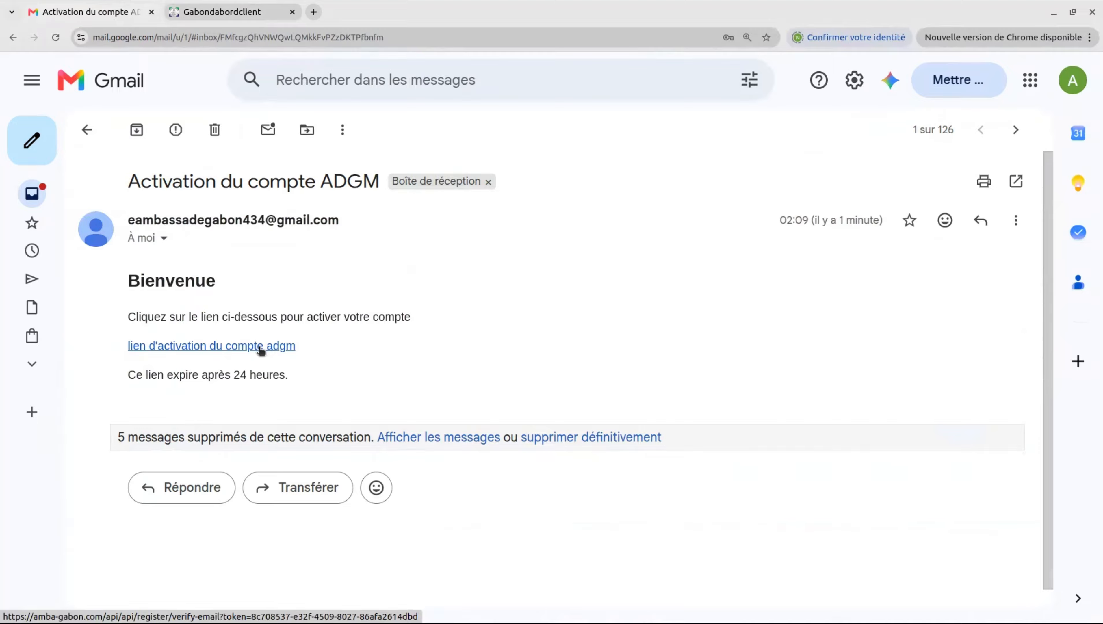
left_click(231, 348)
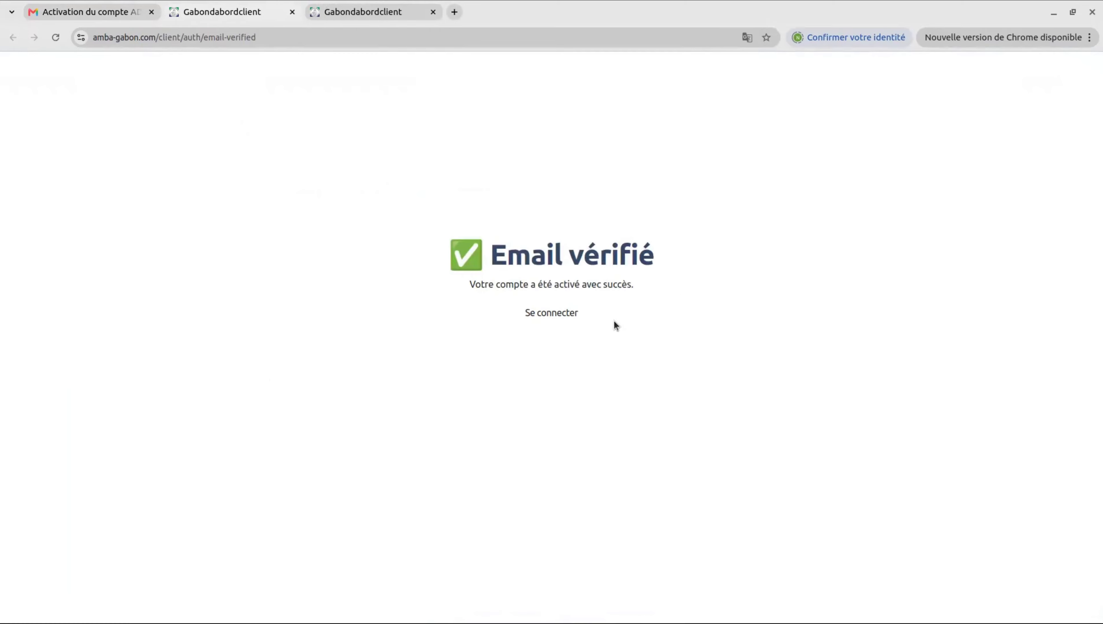
left_click(292, 12)
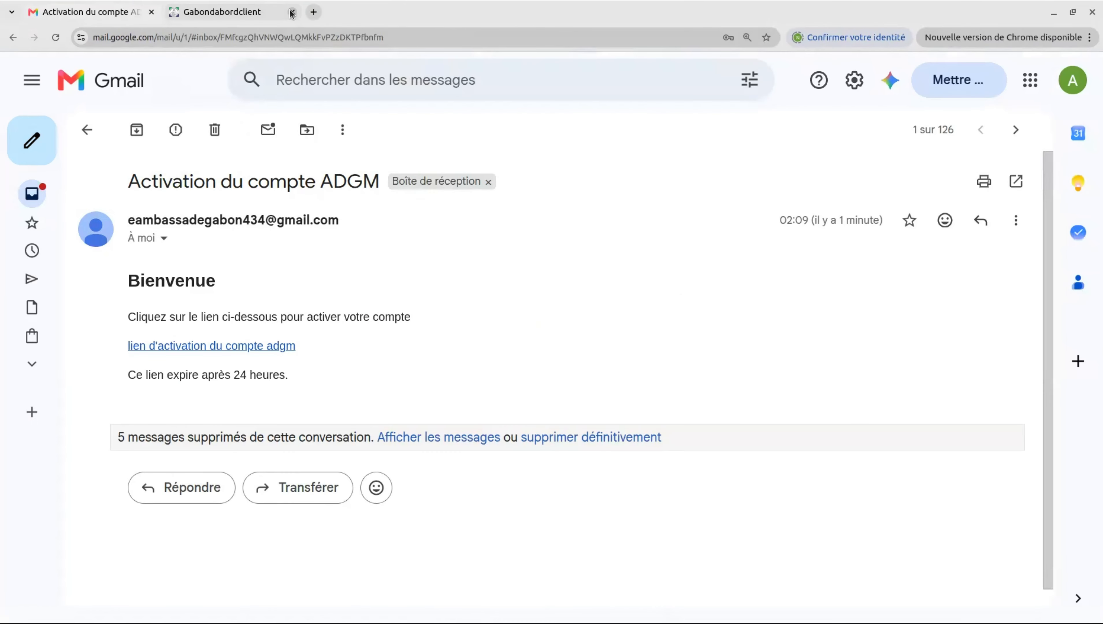
Step: Log in to the portal with the password and decline saving it in the browser
left_click(236, 12)
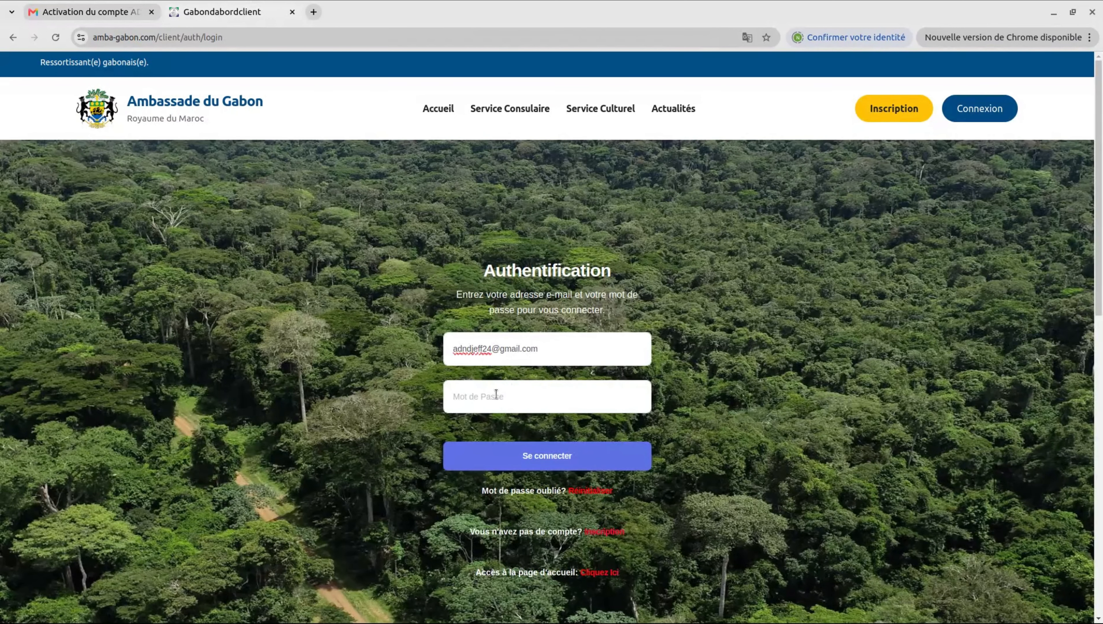
left_click(496, 394)
type("•••")
type("••••••")
key("Return")
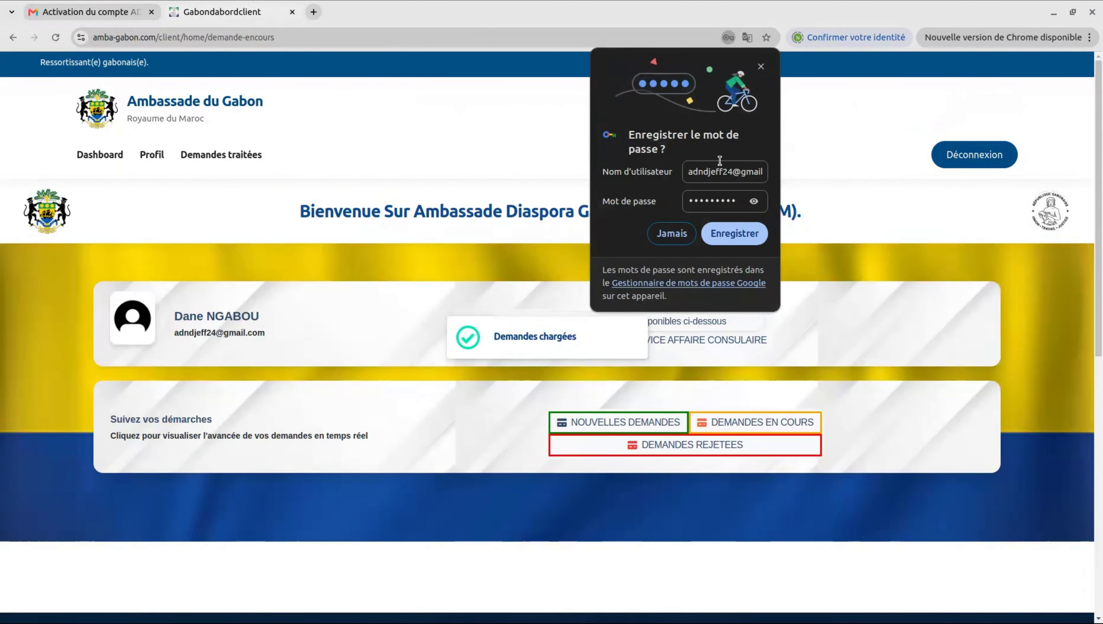
left_click(661, 235)
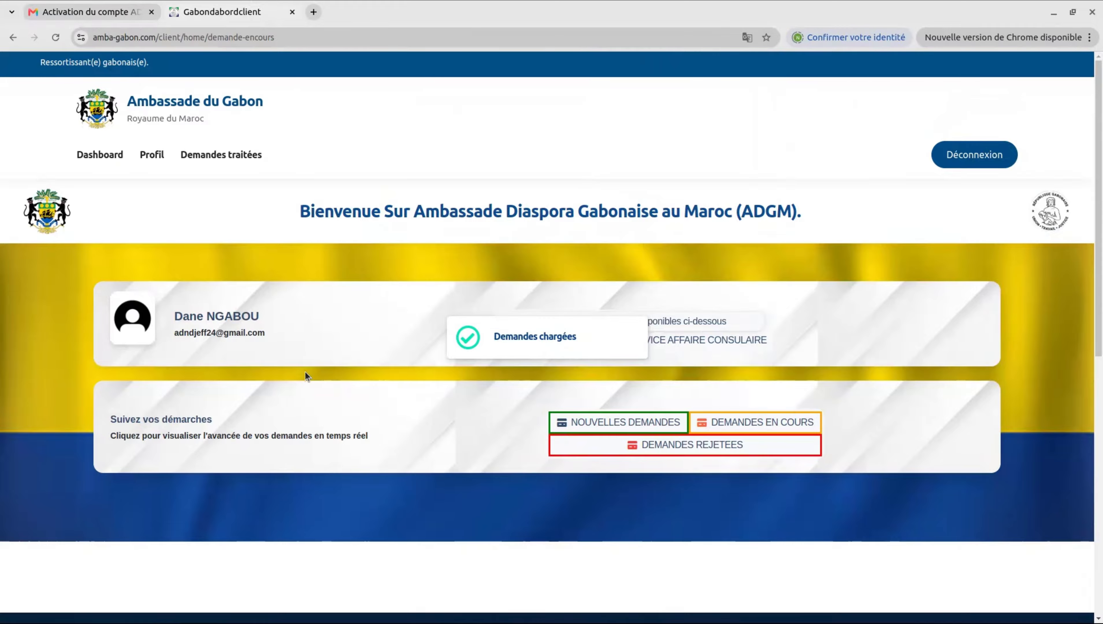
Step: Scroll through the SERVICE CULTUREL request table
scroll(306, 376, "down", 1)
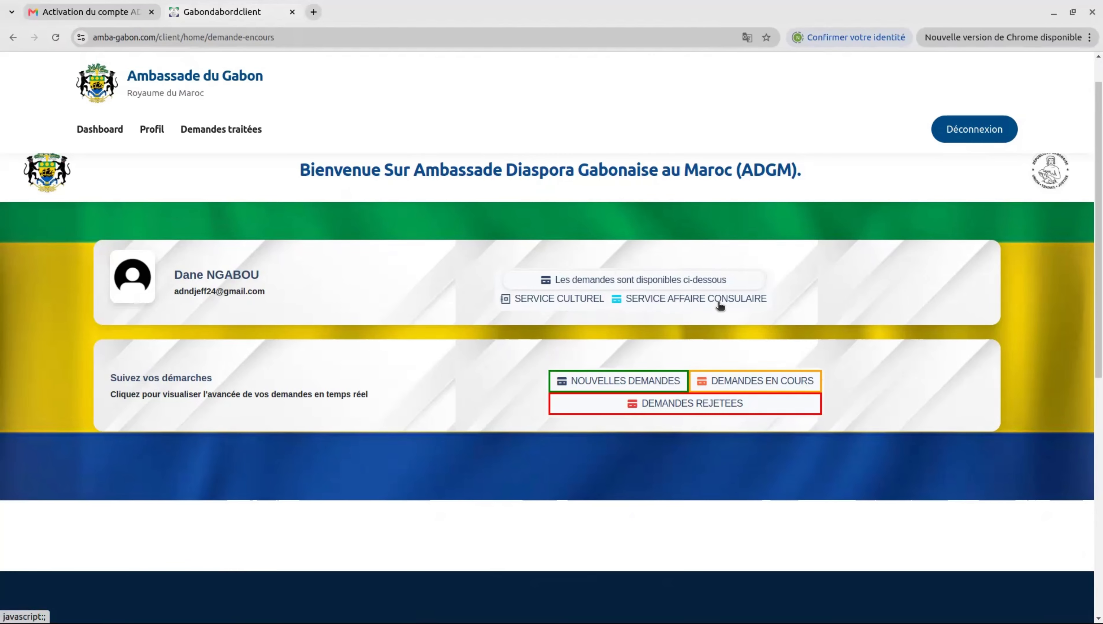
scroll(719, 306, "down", 1)
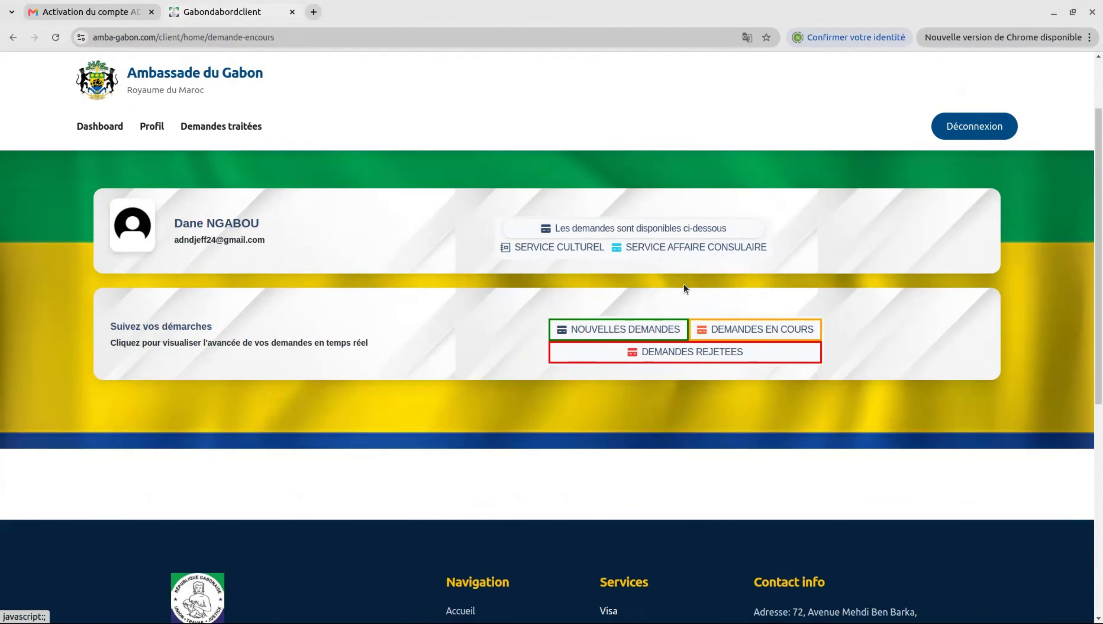
left_click(578, 248)
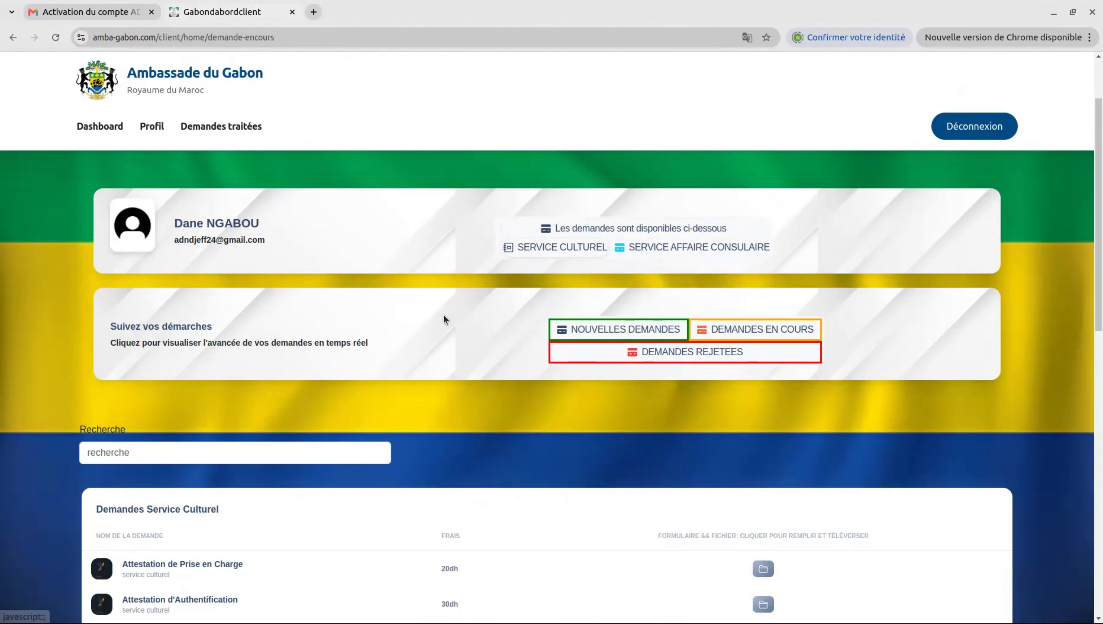
scroll(443, 315, "down", 2)
scroll(444, 319, "down", 1)
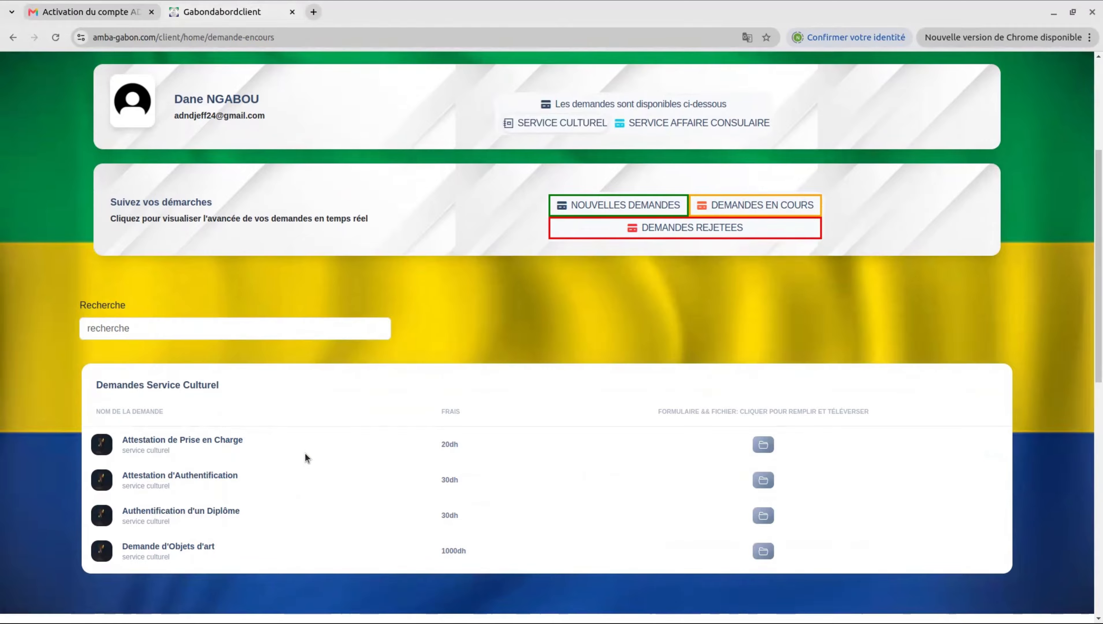
scroll(305, 453, "up", 2)
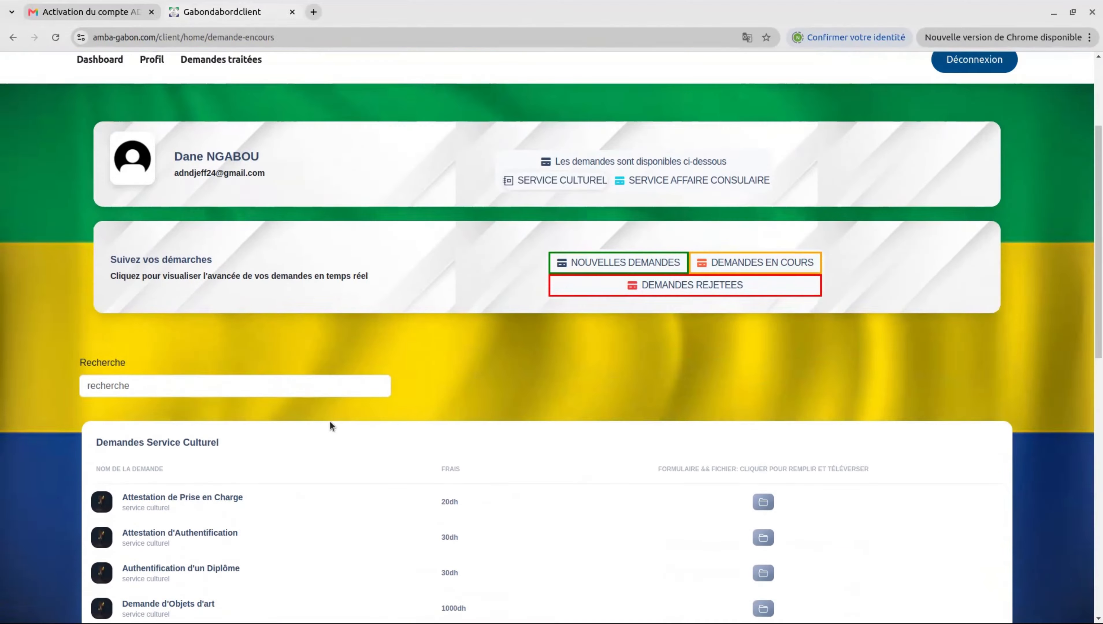
Step: Show the SERVICE AFFAIRE CONSULAIRE requests and their 300dh fees
left_click(692, 183)
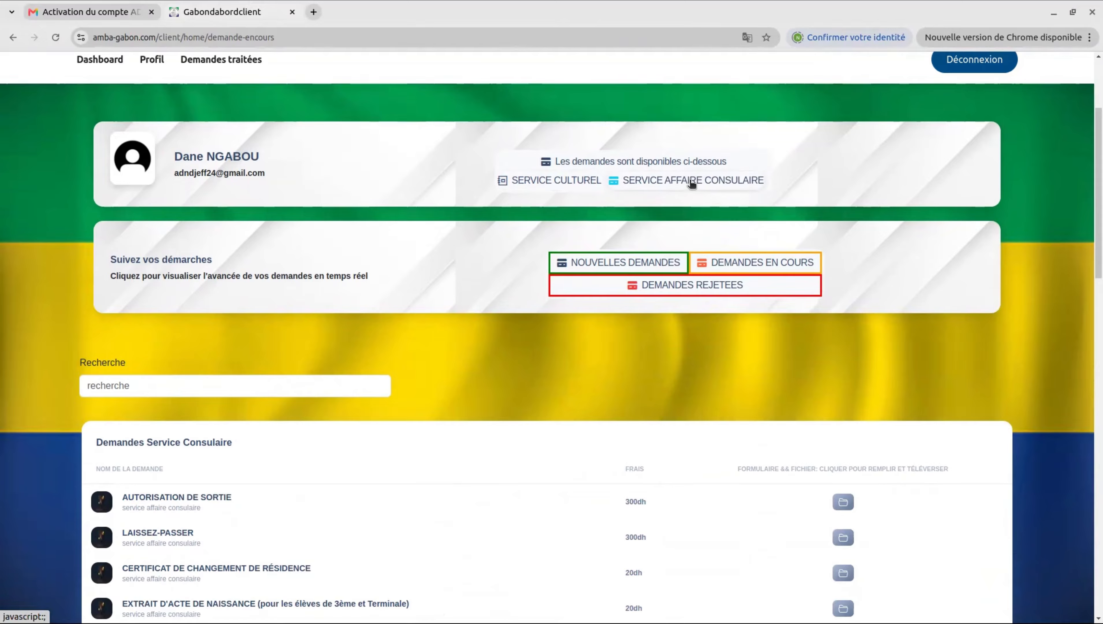
scroll(480, 373, "down", 5)
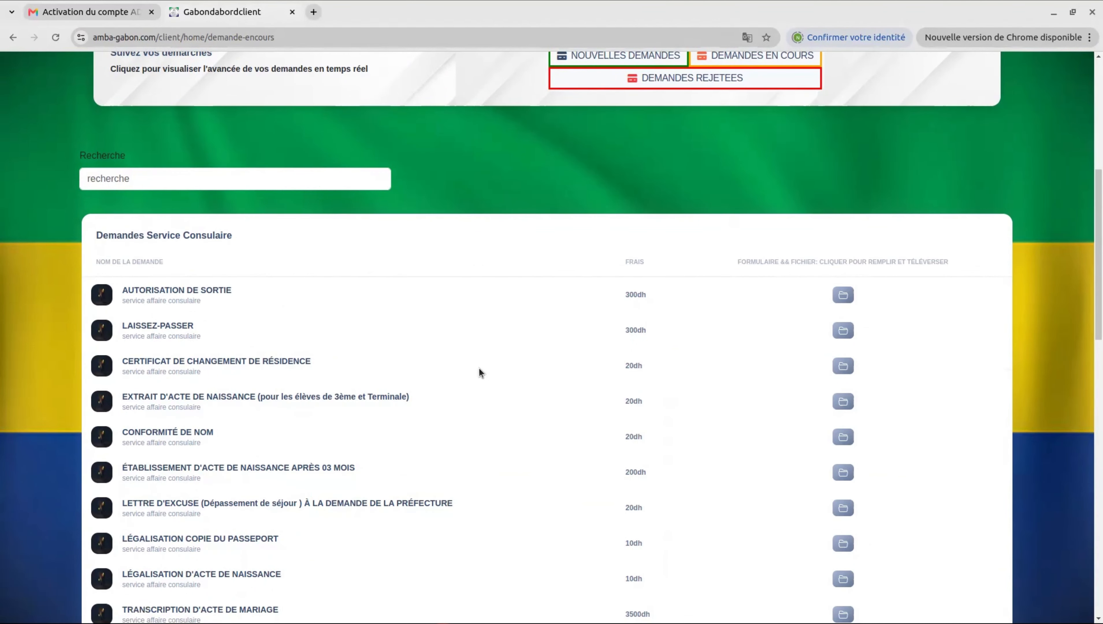
scroll(479, 372, "up", 5)
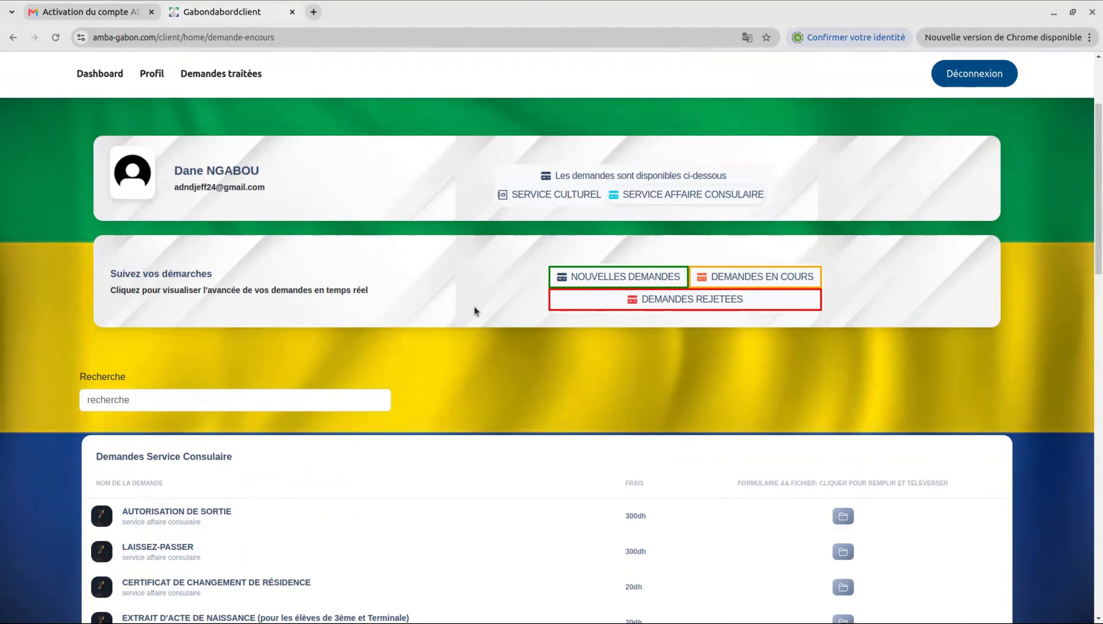
Step: View the empty NOUVELLES DEMANDES, DEMANDES EN COURS and DEMANDES REJETEES tables in turn
left_click(664, 277)
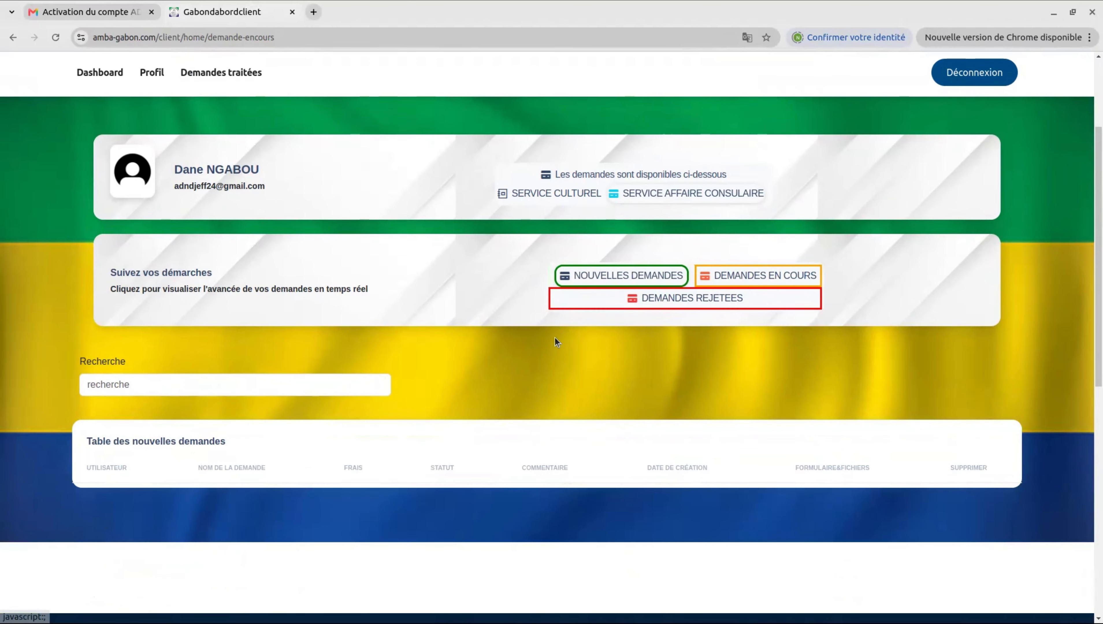
scroll(554, 337, "down", 1)
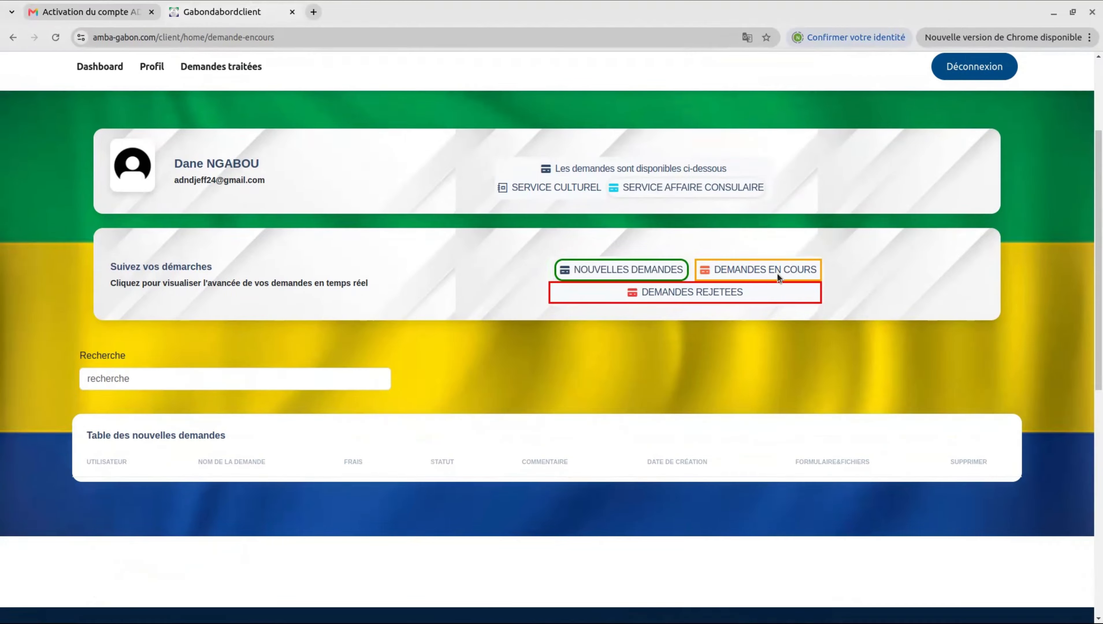
scroll(728, 269, "down", 1)
left_click(760, 268)
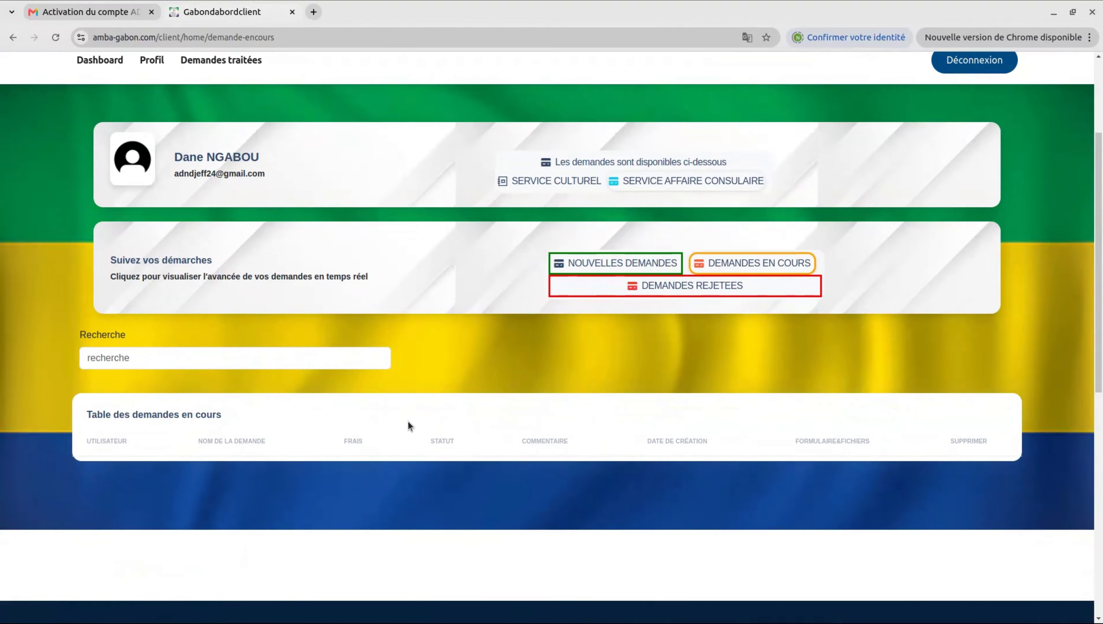
left_click(694, 289)
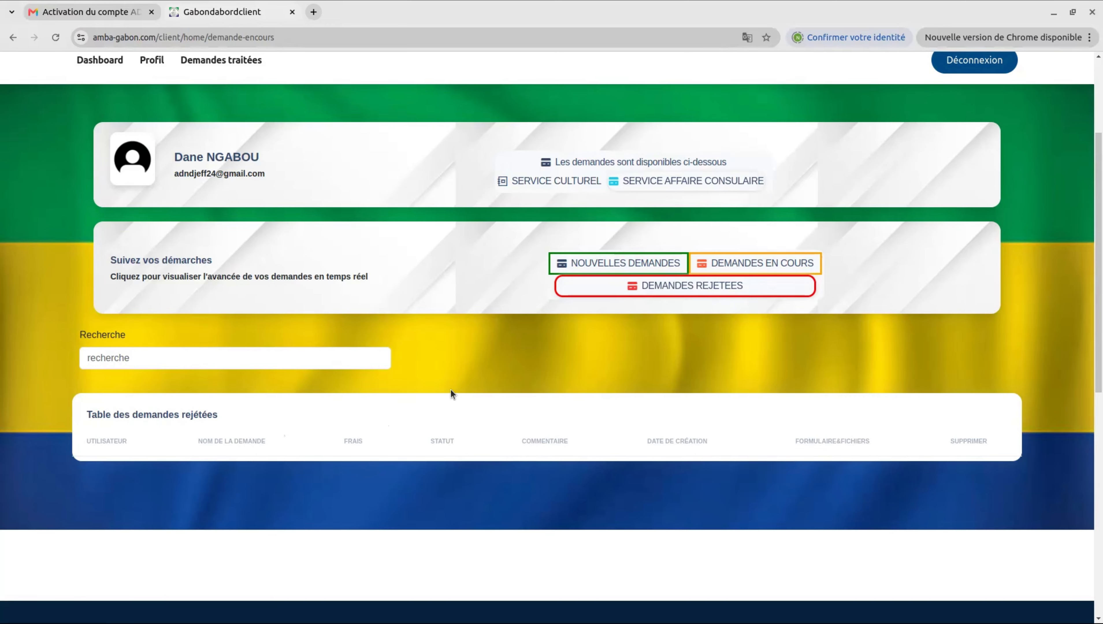
scroll(451, 388, "up", 3)
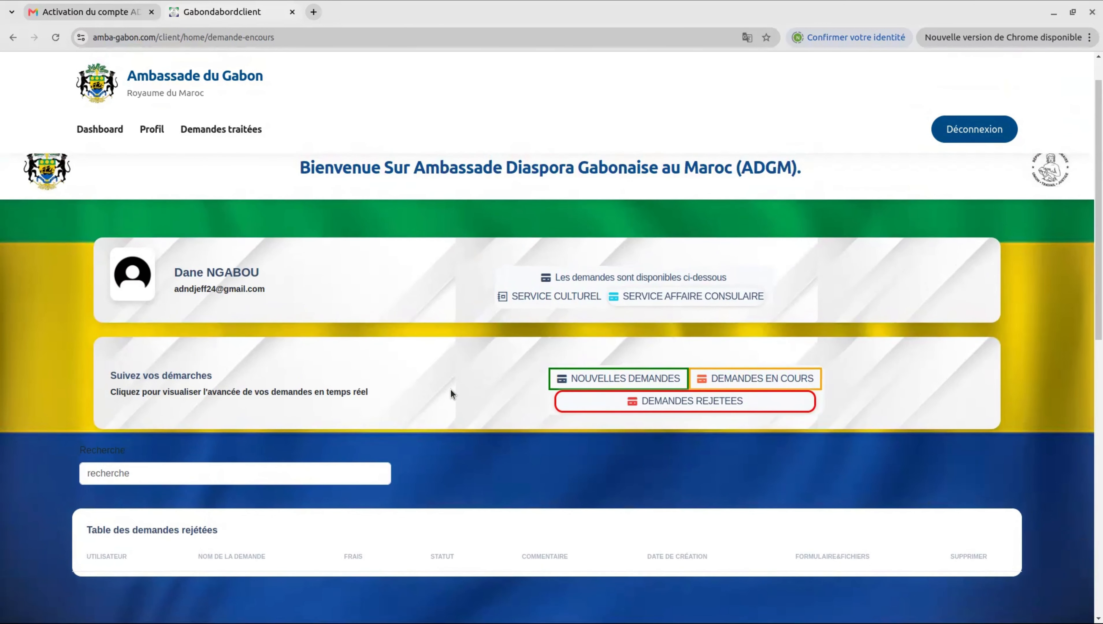
Step: Open the Profil page showing Rabat and Faculté des Sciences Agdal
left_click(153, 130)
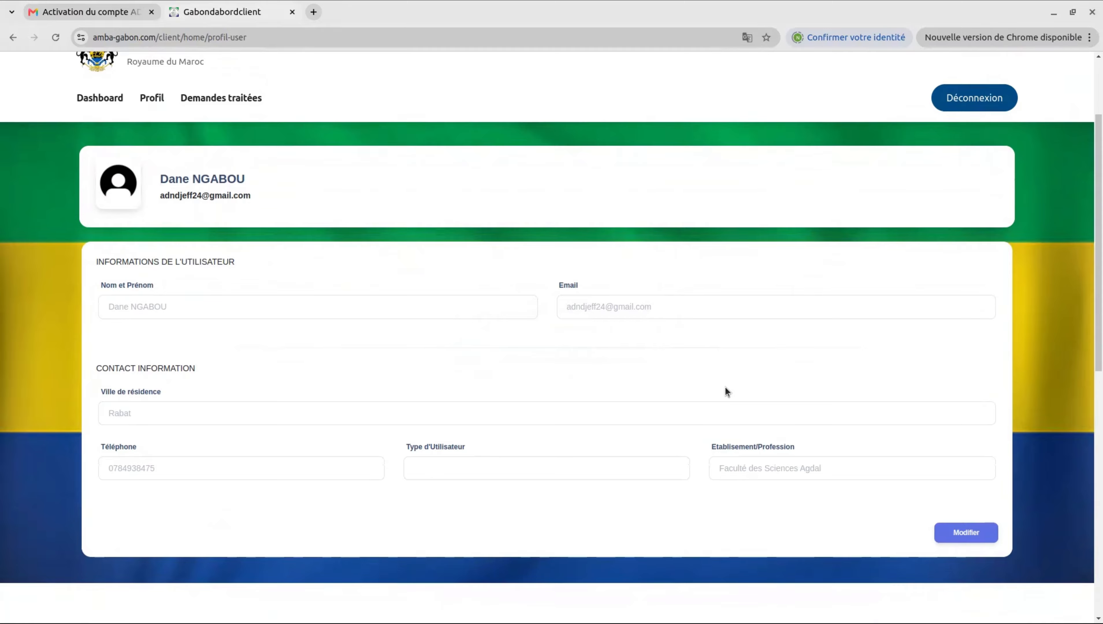
scroll(725, 387, "up", 2)
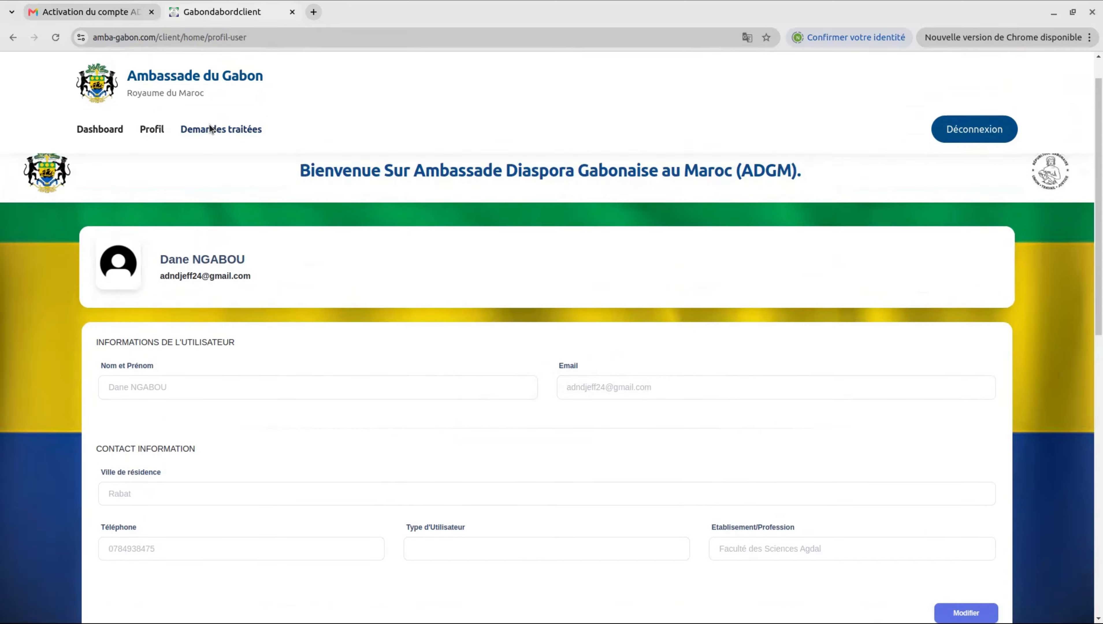
Step: Check the empty Demandes traitées history, then go back to the Dashboard
left_click(210, 129)
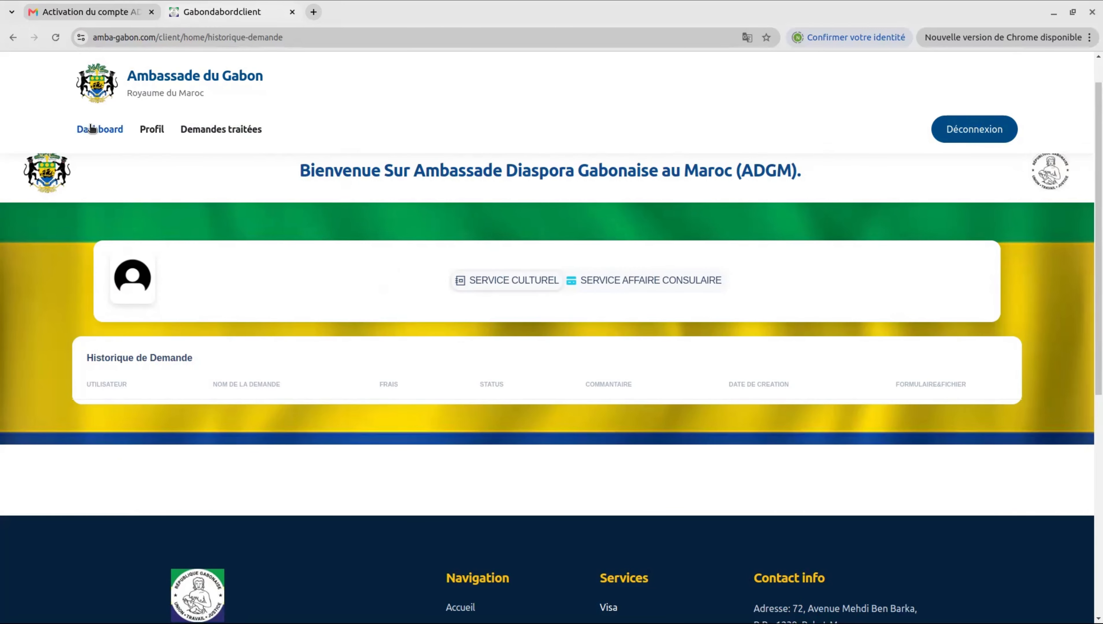
left_click(105, 131)
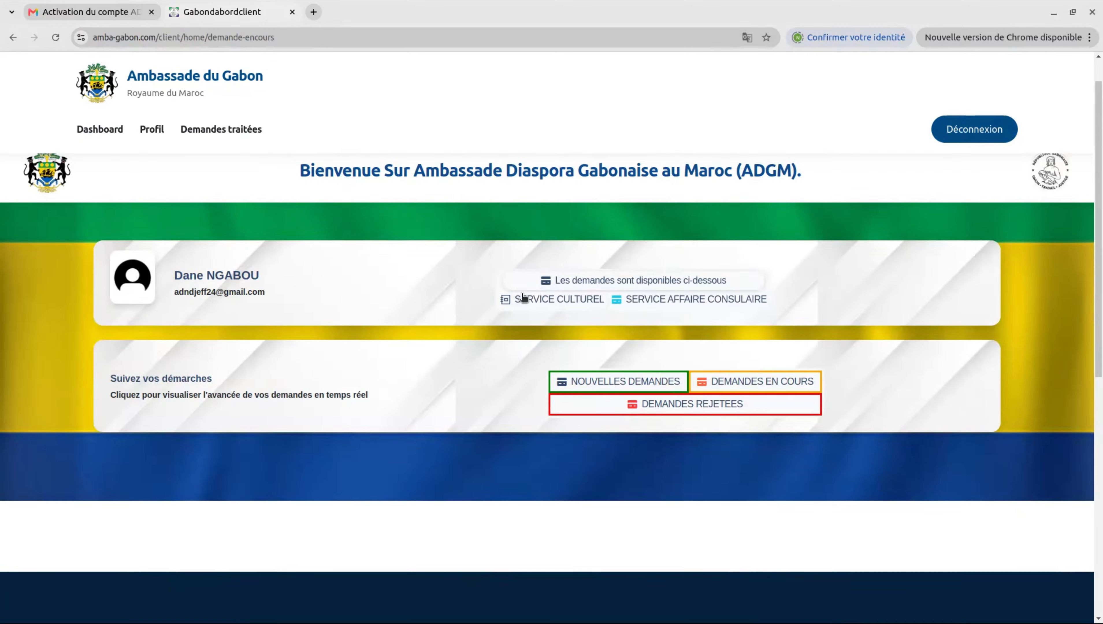
Step: List the SERVICE CULTUREL requests, starting with Attestation de Prise en Charge at 20dh
left_click(550, 299)
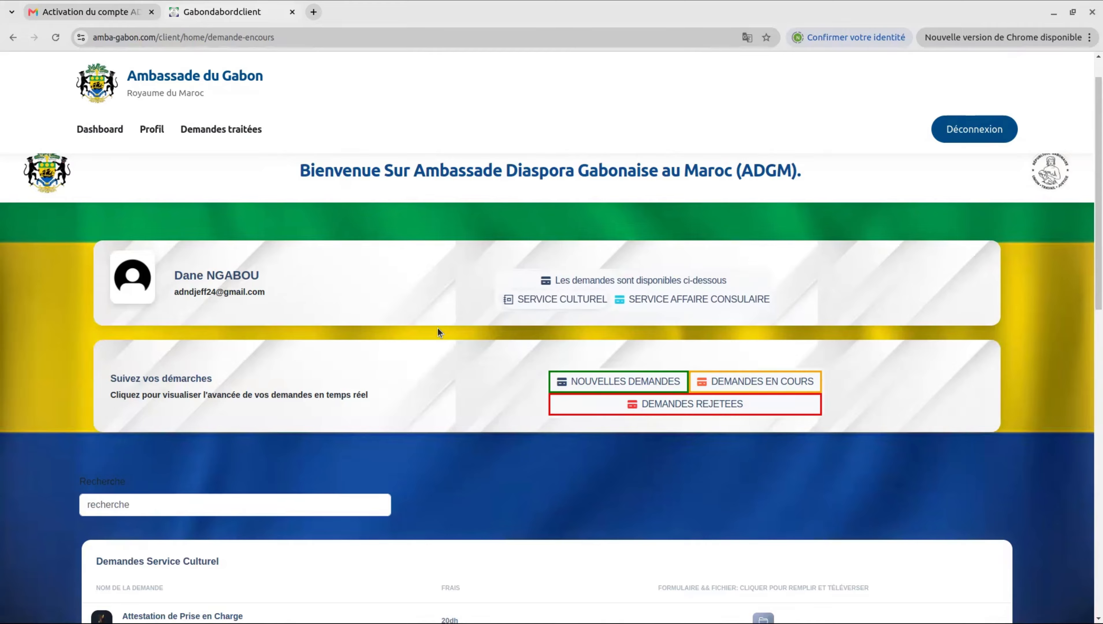
scroll(438, 328, "down", 5)
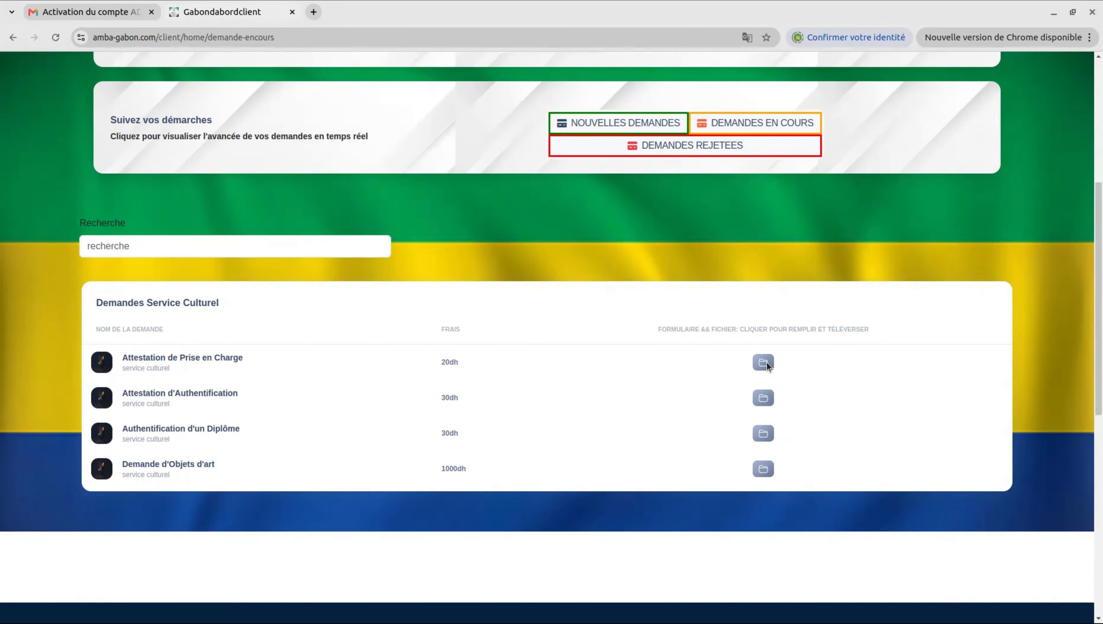
Step: Open the Attestation de Prise en Charge form, set Fonction to Etudiant, and enter the phone number
left_click(763, 363)
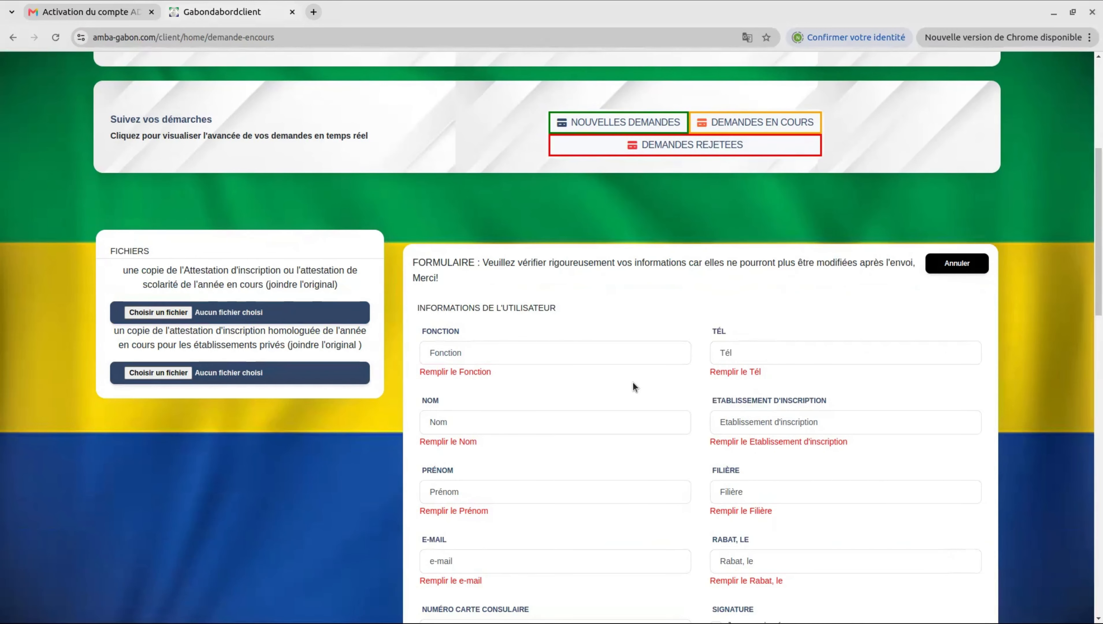
scroll(631, 382, "down", 2)
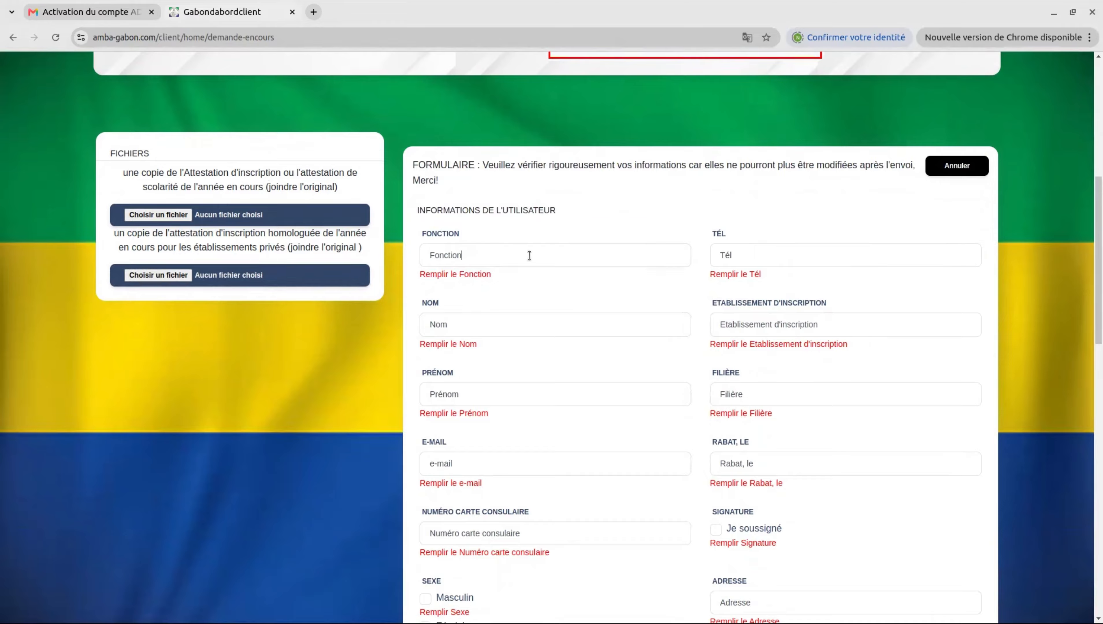
type("Etudiant")
left_click(758, 255)
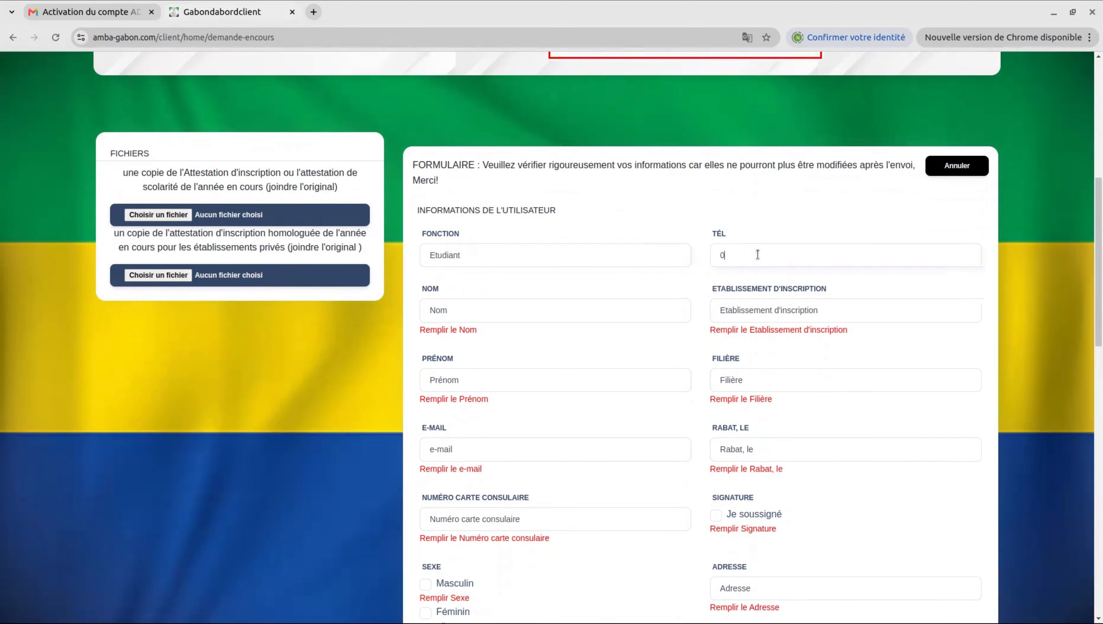
Step: Fill in the applicant's surname and set the institution to 'Faculté des Sciences Agdal'
double_click(532, 311)
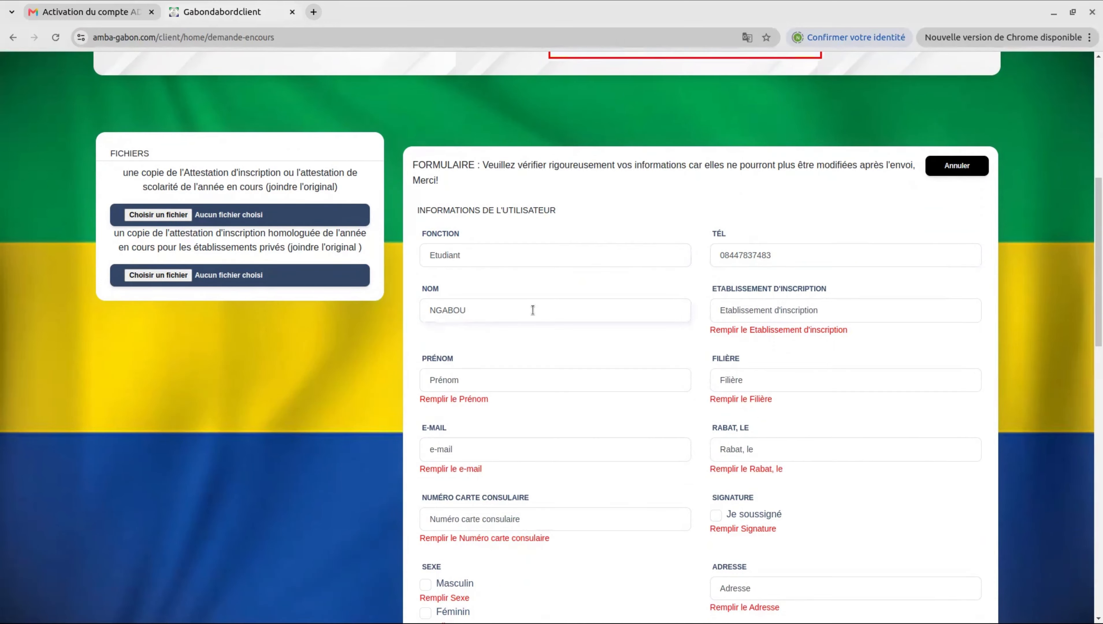
triple_click(819, 309)
type("F")
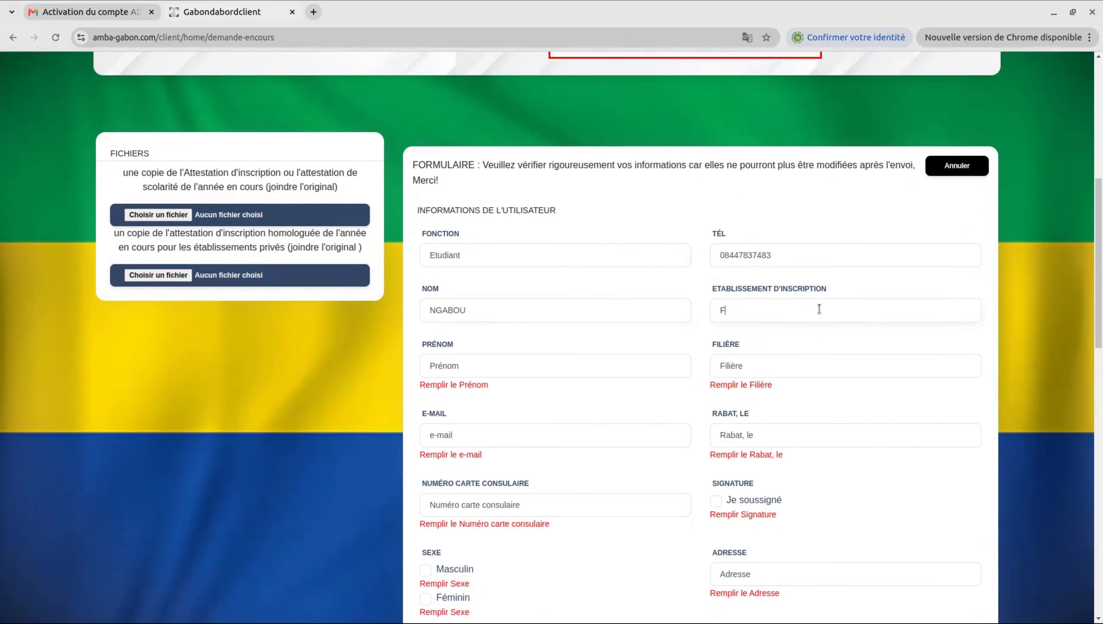
type("aculté des Sciences Agdal")
Step: Enter the applicant's first name, set Filière to SMAI, and fill in the e-mail address
double_click(487, 370)
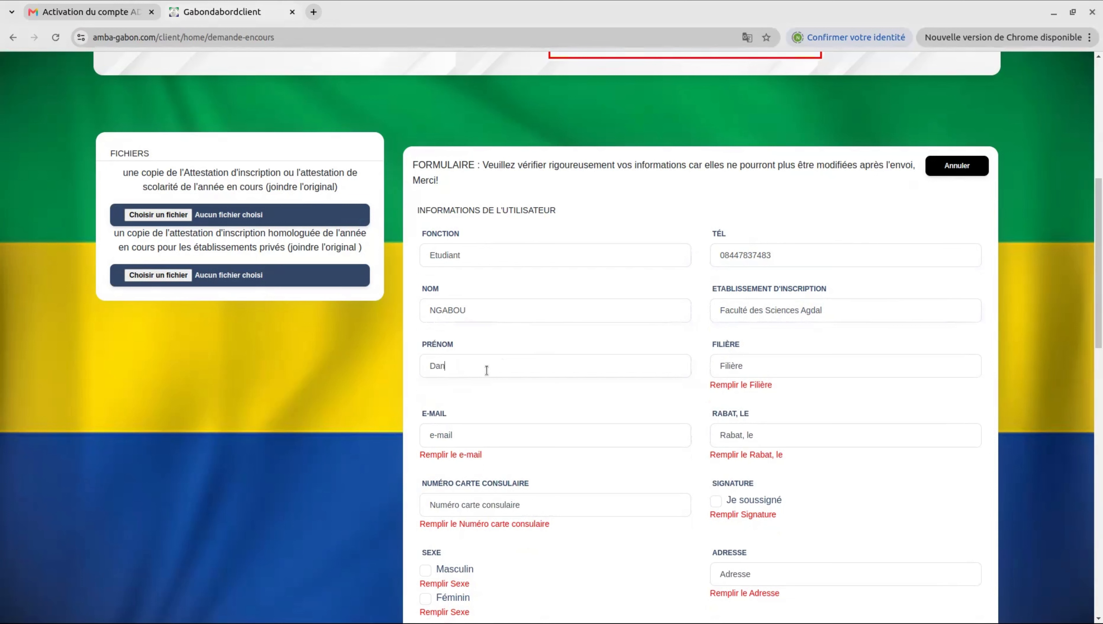
double_click(774, 365)
type("S")
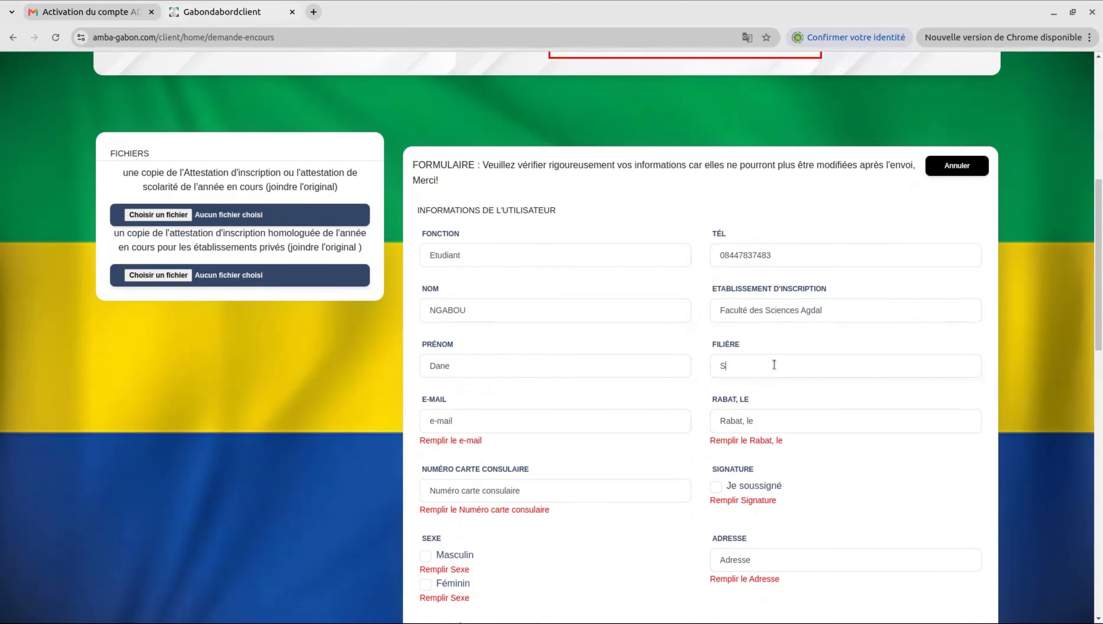
type("MAI")
double_click(483, 418)
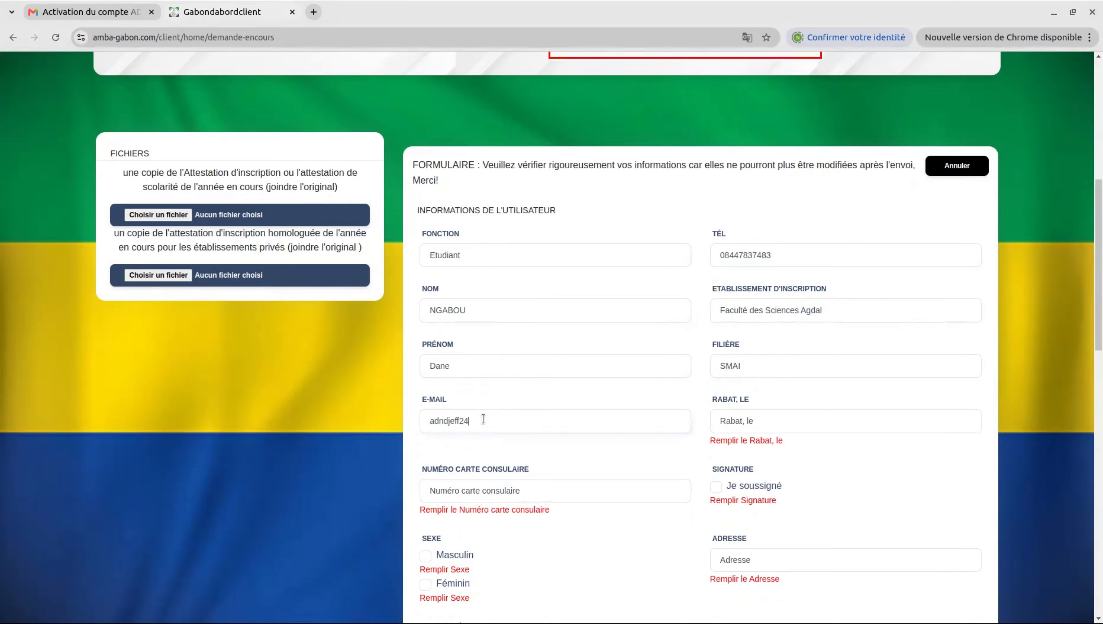
Step: Set the 'Rabat, le' date to 02/07/2026 and enter the consular card number
left_click(766, 421)
key("ctrl+a")
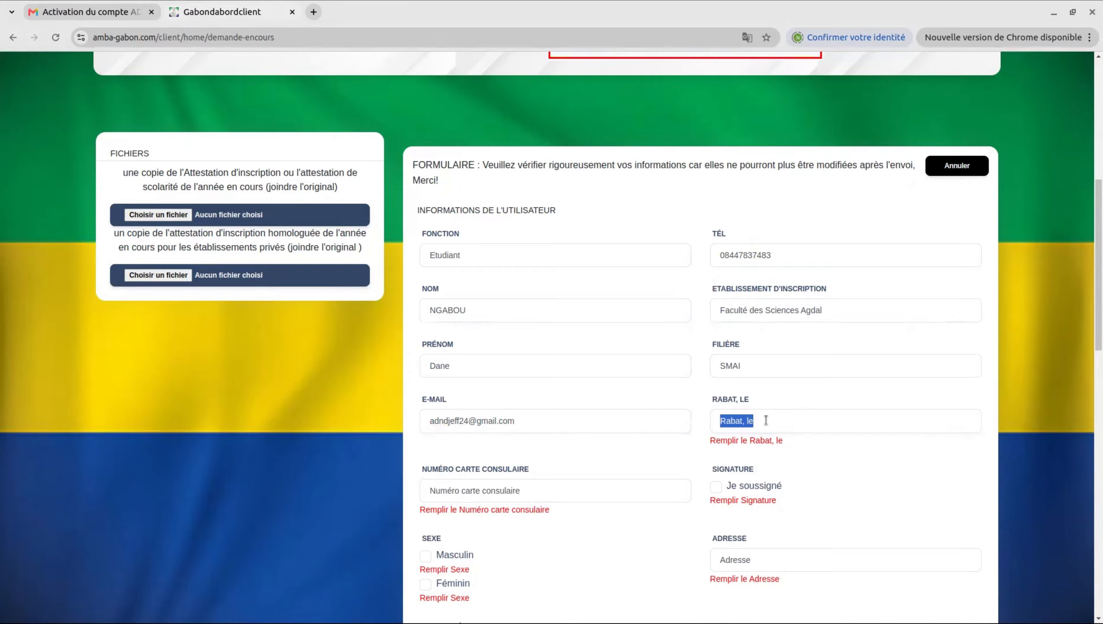
type("02")
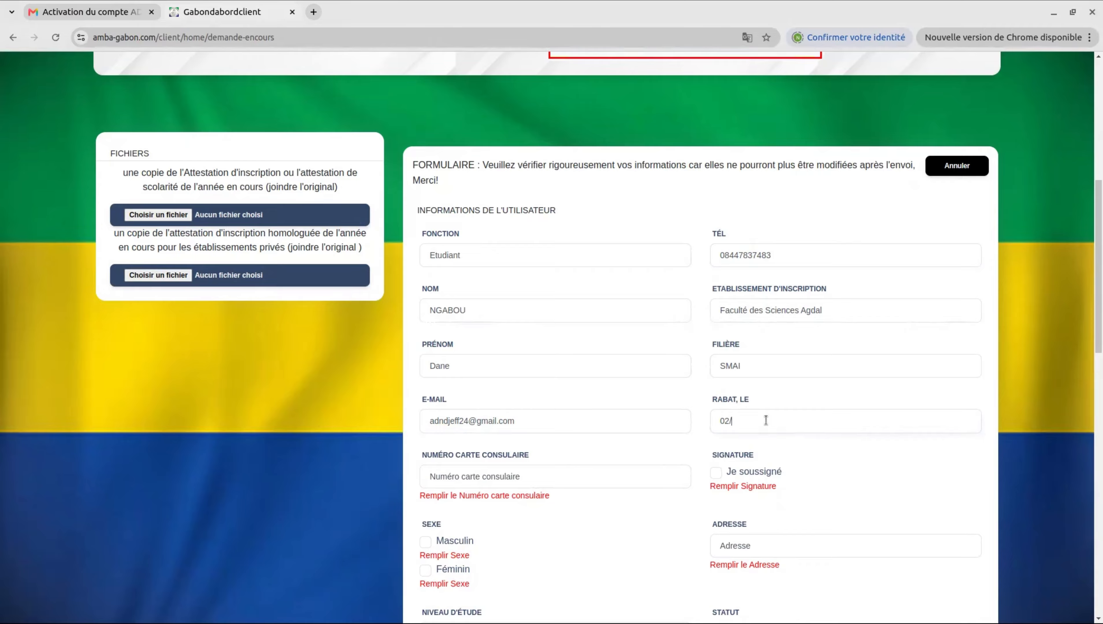
type("/07/2026")
triple_click(560, 477)
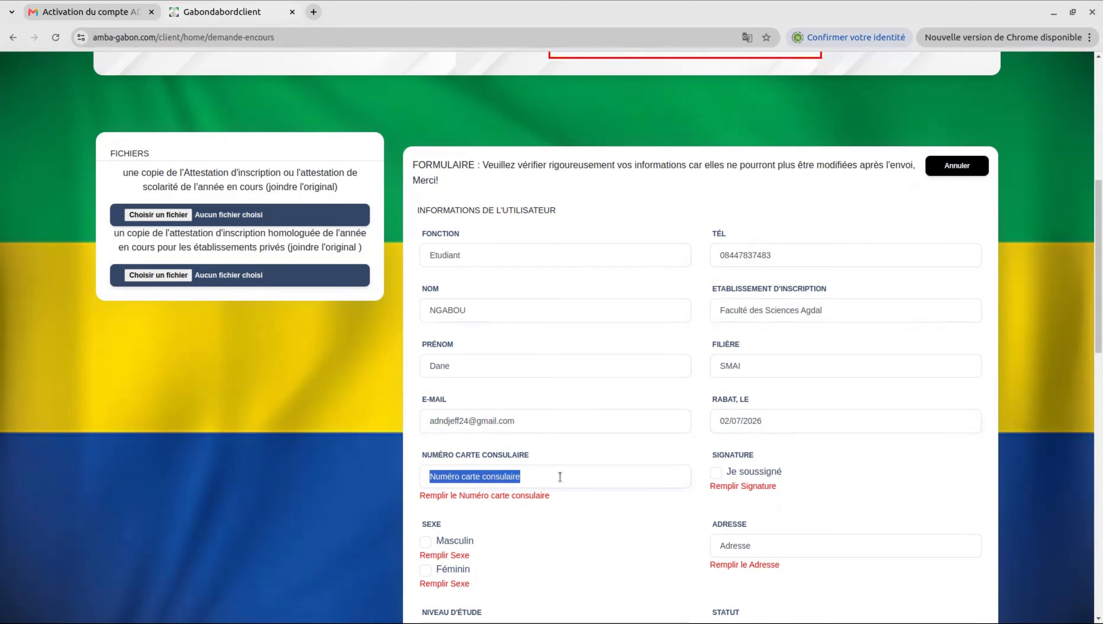
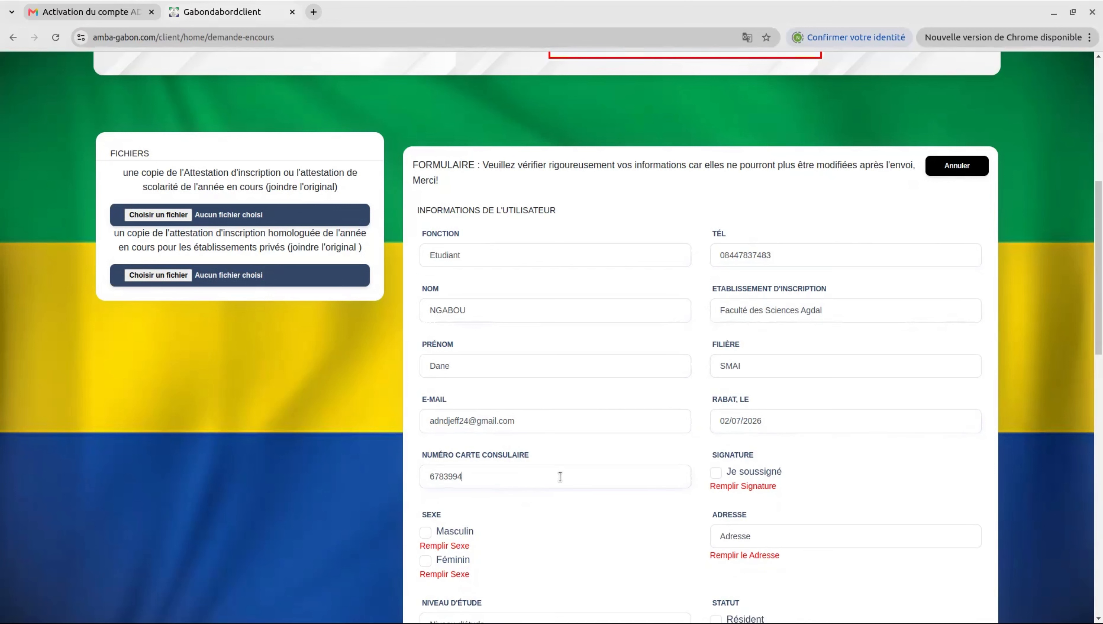
Step: Tick 'Je soussigné', choose Masculin, set address to Rabat and study level to Master
left_click(716, 472)
scroll(639, 440, "down", 5)
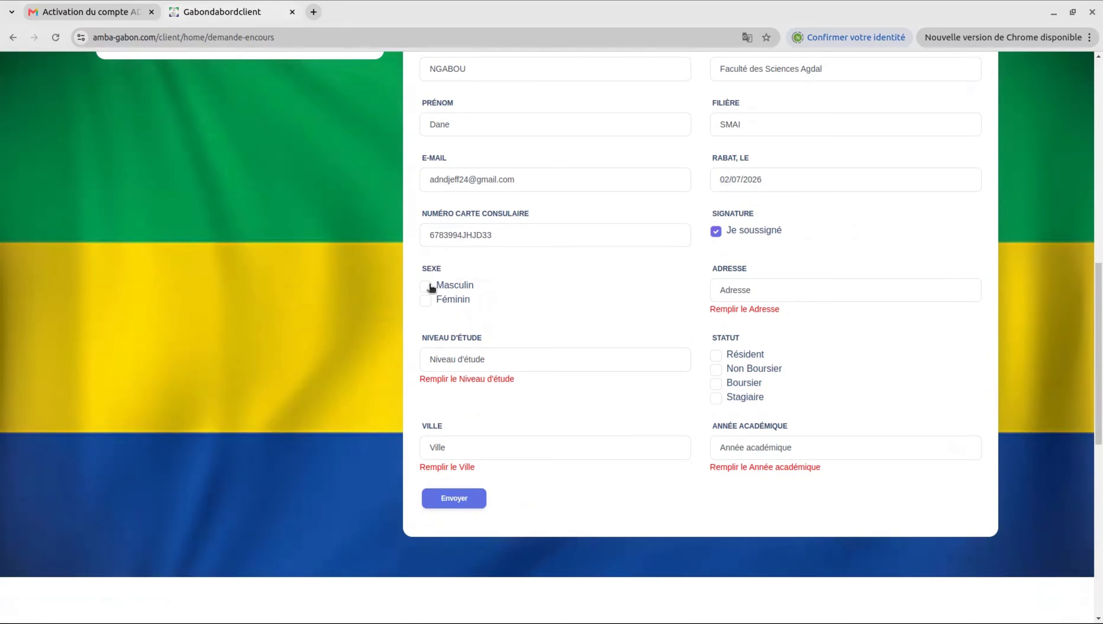
left_click(430, 287)
type("Rabat")
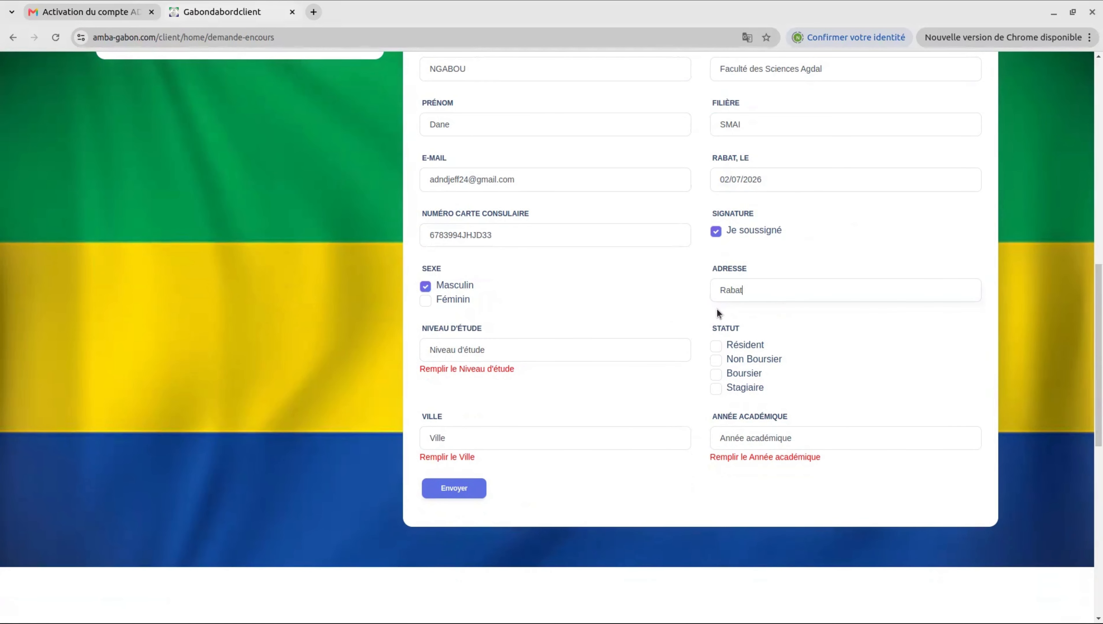
triple_click(500, 350)
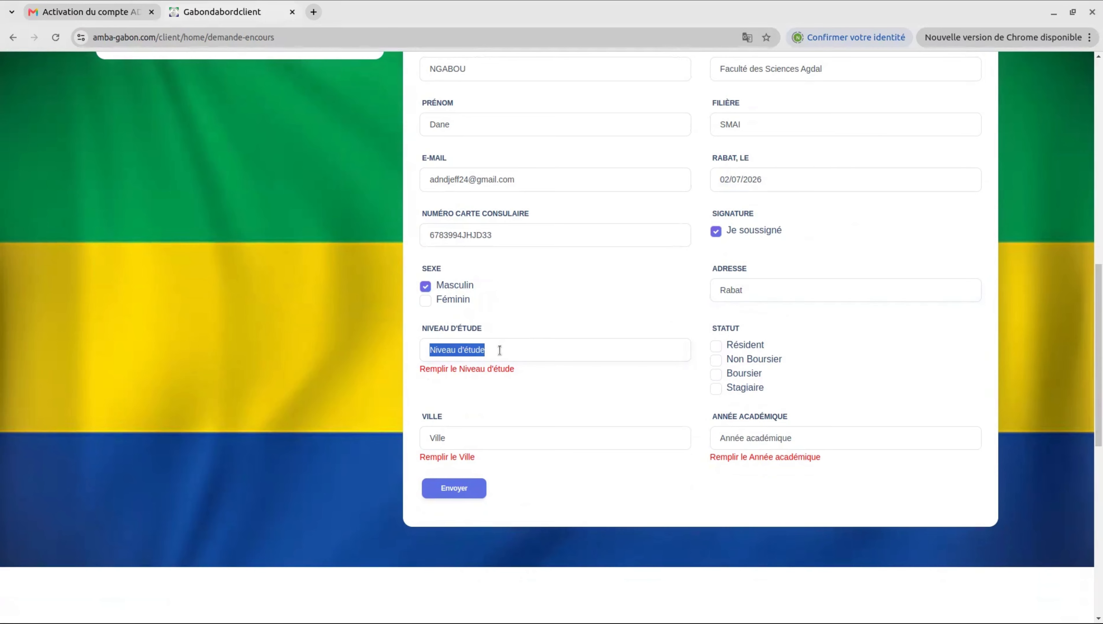
type("Master")
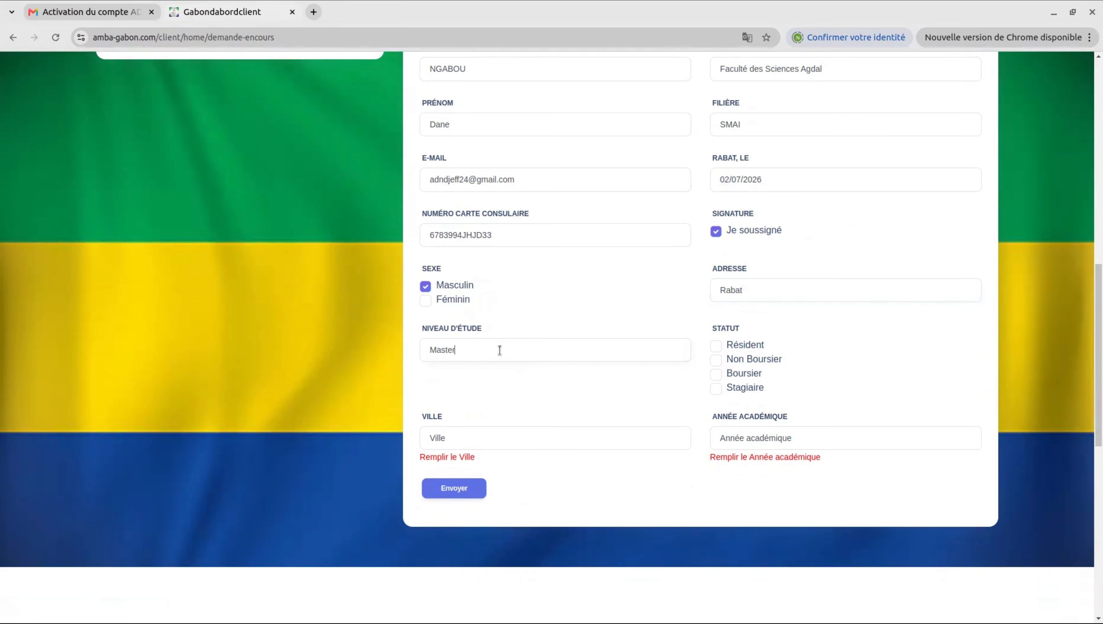
Step: Mark the student as Boursier, set Ville to Rabat and academic year to 2025/2026
left_click(717, 374)
scroll(623, 372, "down", 2)
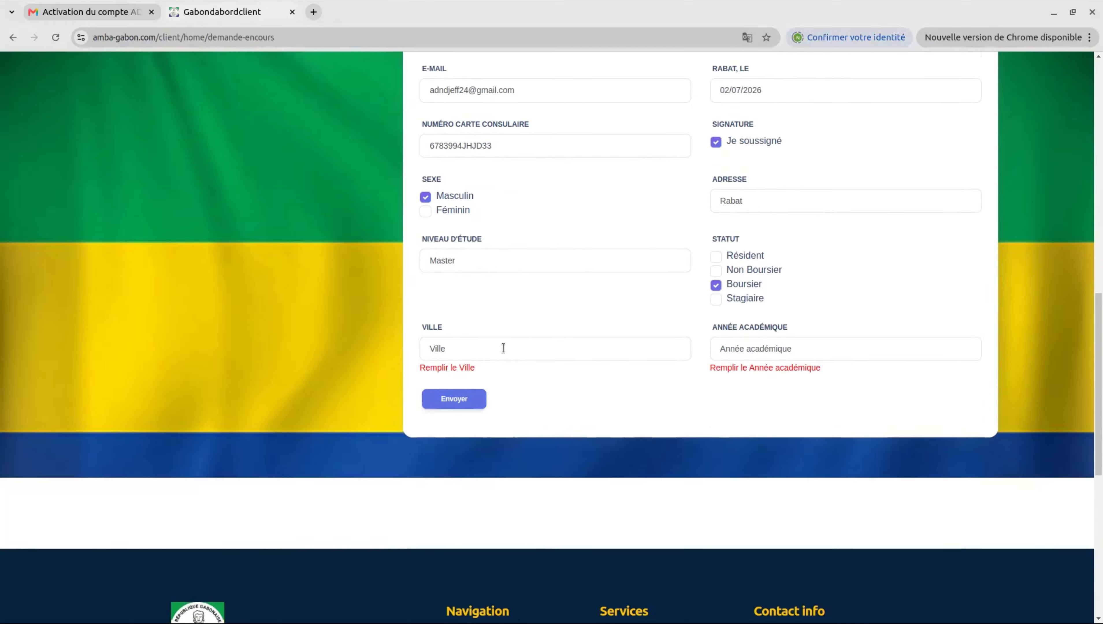
double_click(503, 349)
type("Rabat")
triple_click(795, 348)
type("2925/")
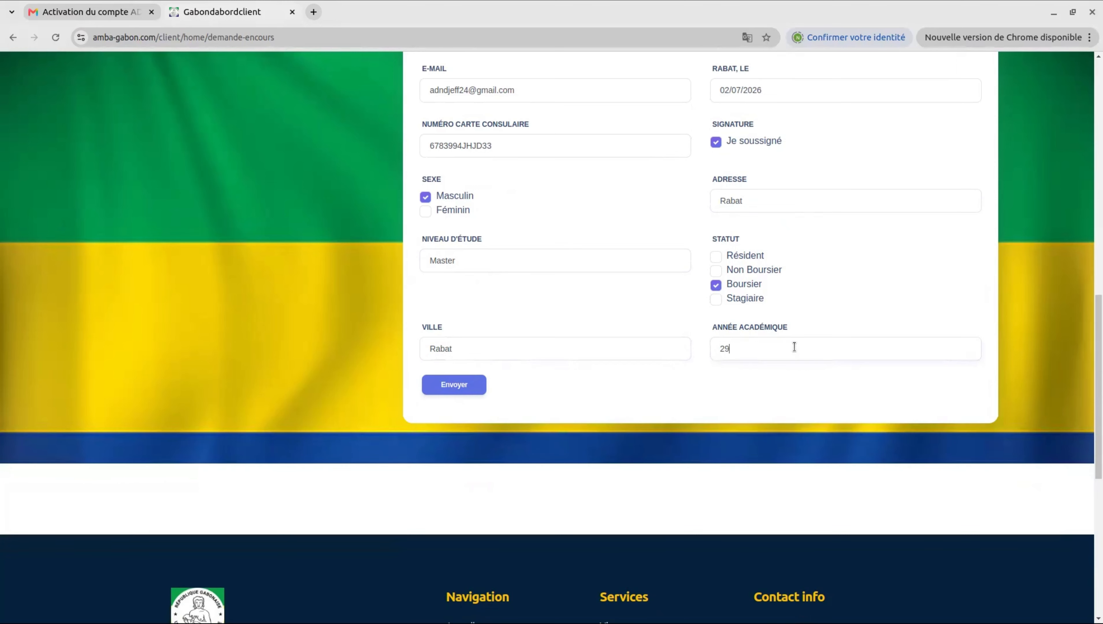
key("BackSpace")
key("BackSpace")
key("BackSpace")
key("BackSpace")
type("025/2026")
Step: Attach FileN1.pdf and FileN2.pdf as the first and second attestation copies
scroll(641, 324, "up", 2)
scroll(641, 324, "up", 10)
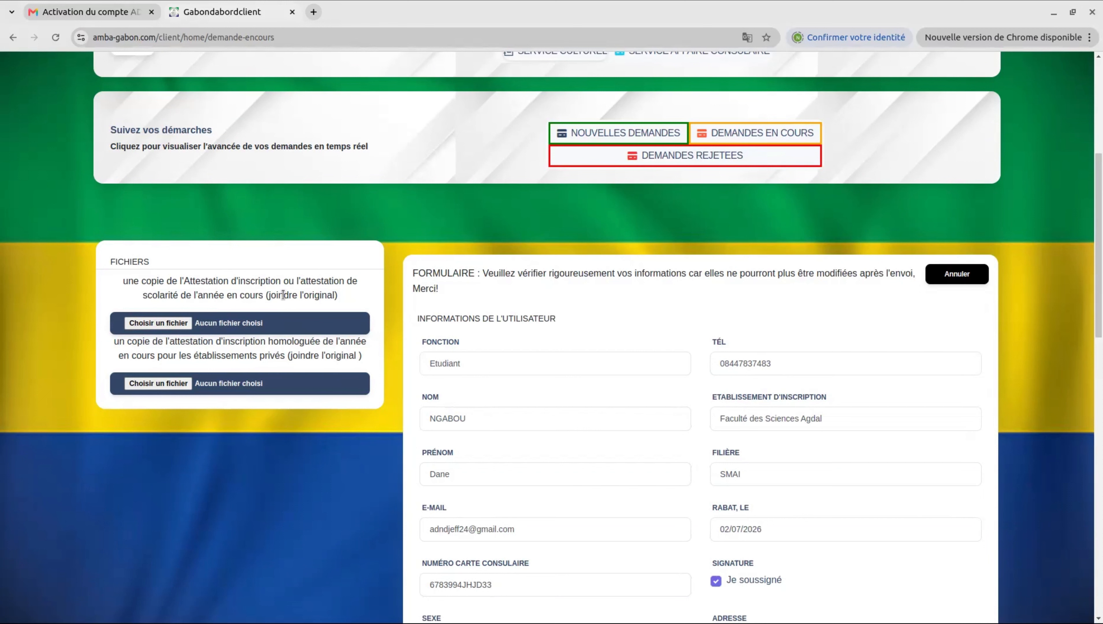
left_click(168, 321)
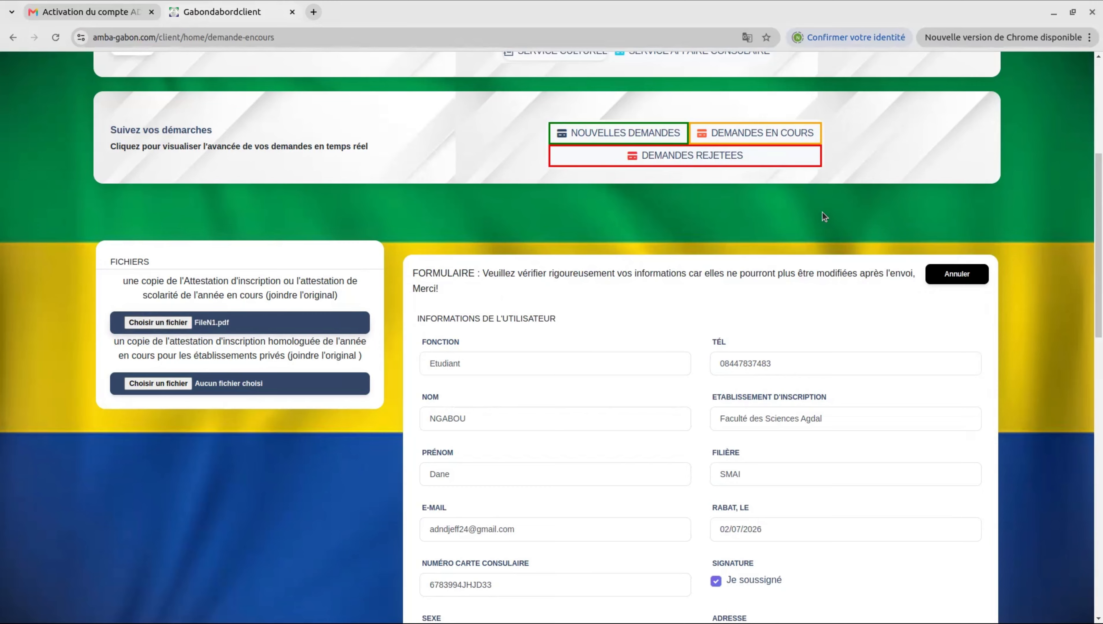
left_click(153, 383)
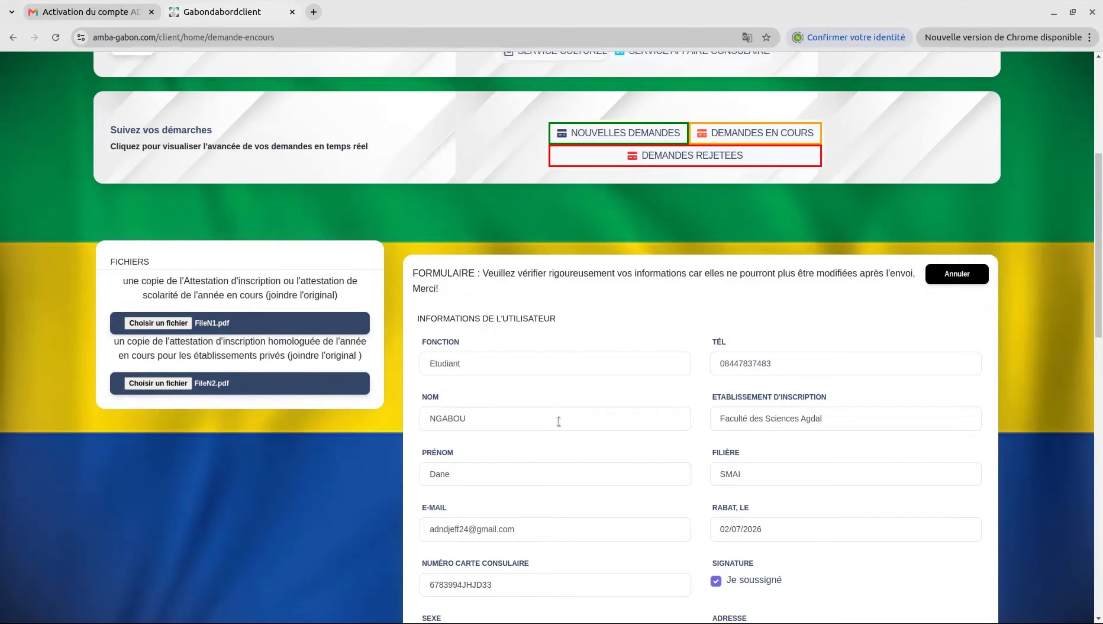
scroll(559, 421, "down", 9)
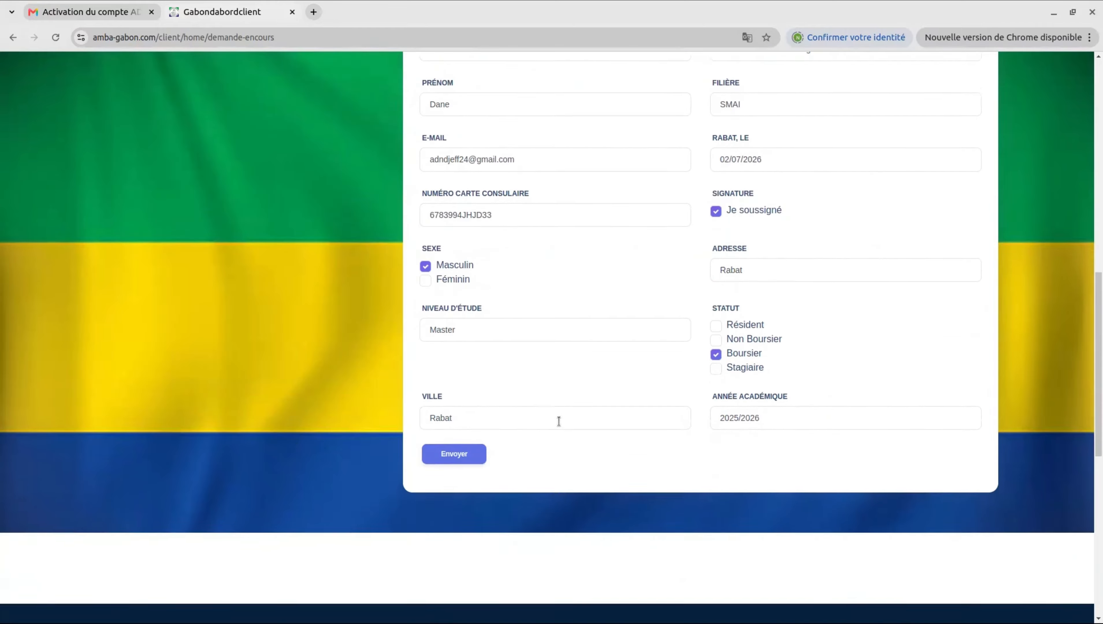
Step: Send the request and view it under NOUVELLES DEMANDES with status NOUVELLE at 20dh
left_click(456, 448)
scroll(475, 437, "up", 9)
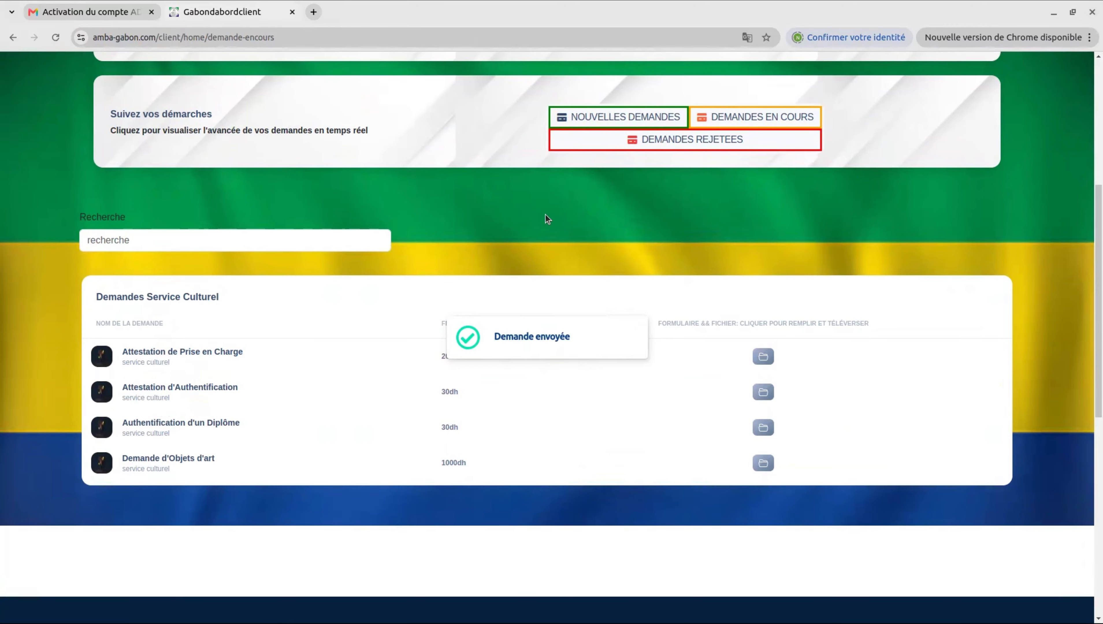
scroll(545, 217, "up", 3)
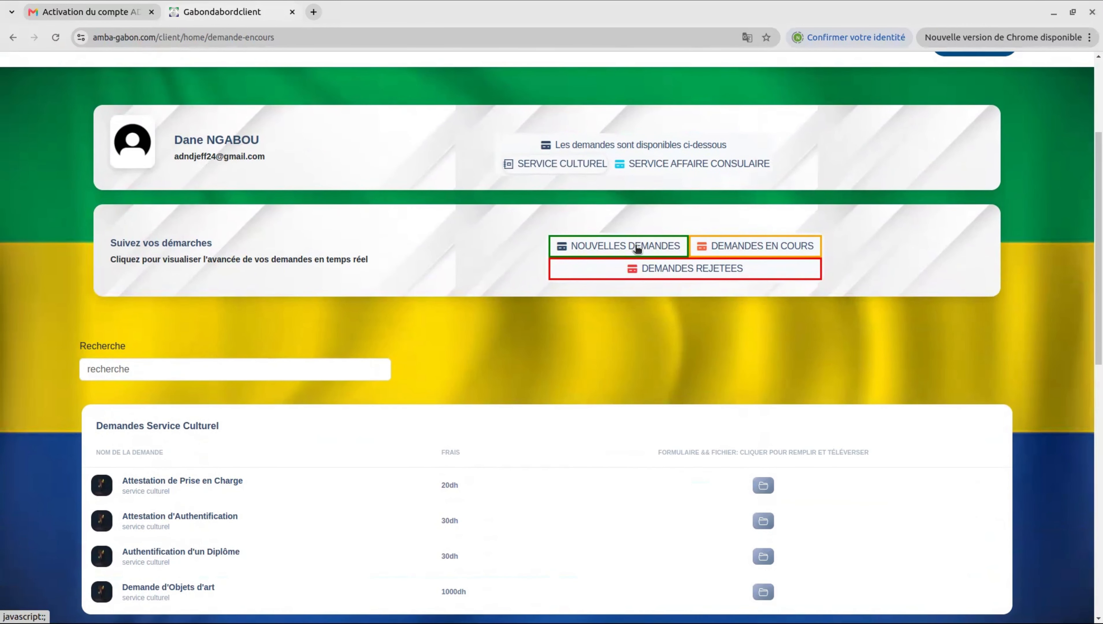
left_click(637, 247)
scroll(501, 337, "down", 1)
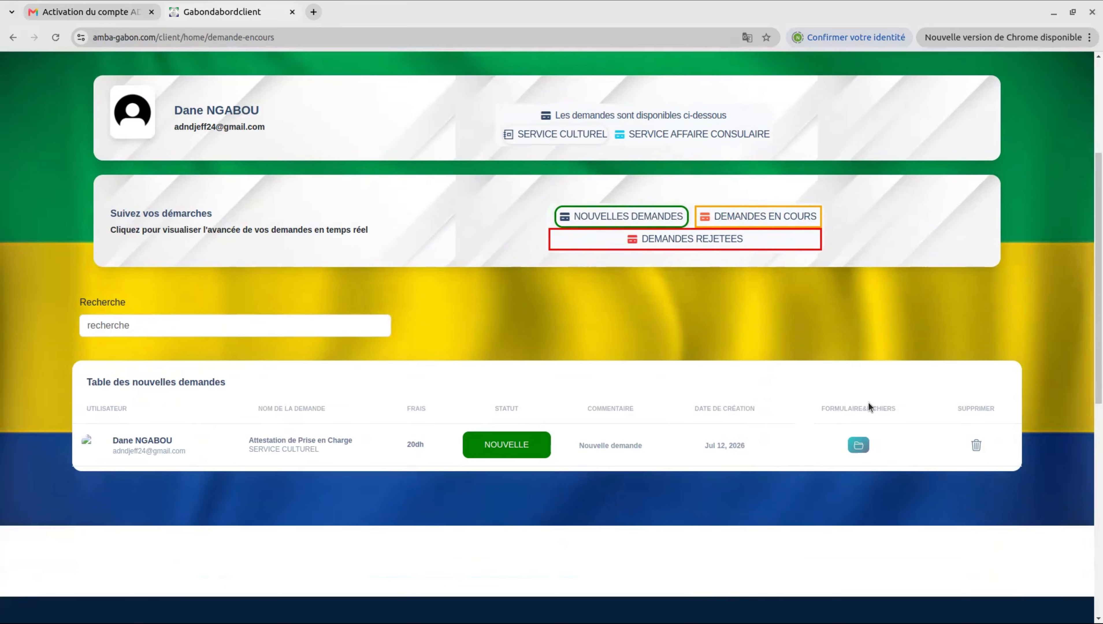
scroll(855, 402, "down", 1)
left_click(855, 402)
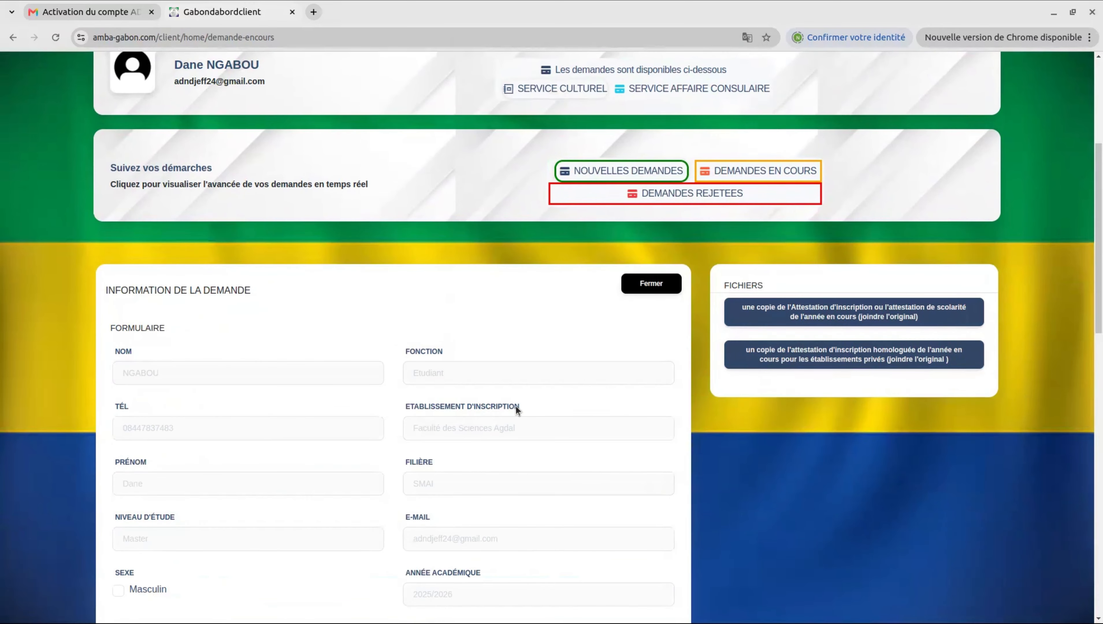
scroll(513, 406, "down", 5)
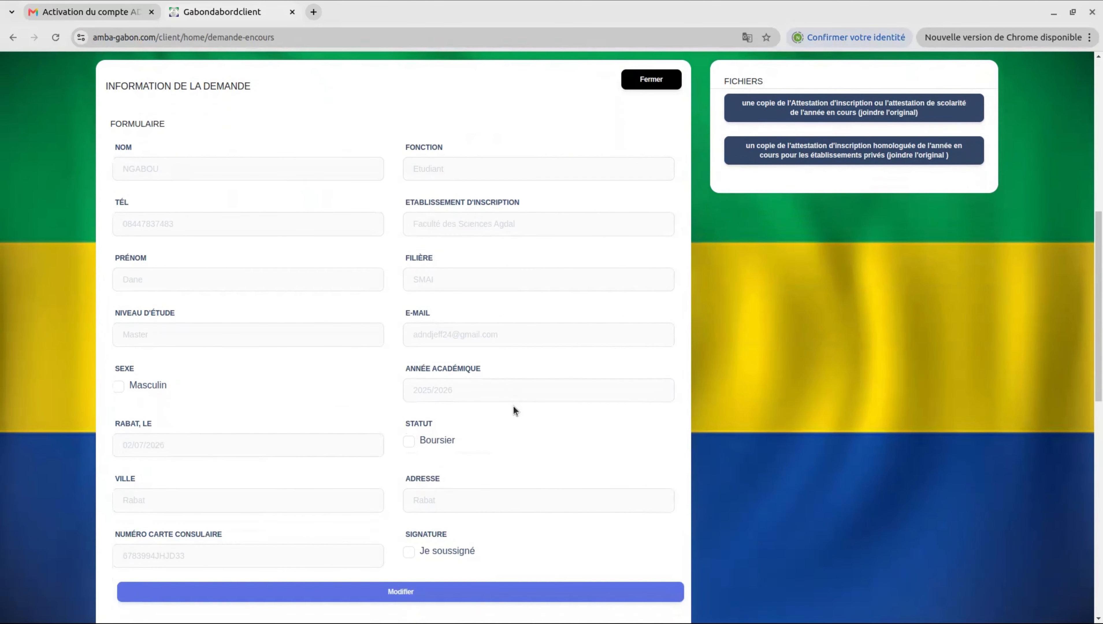
scroll(512, 409, "up", 3)
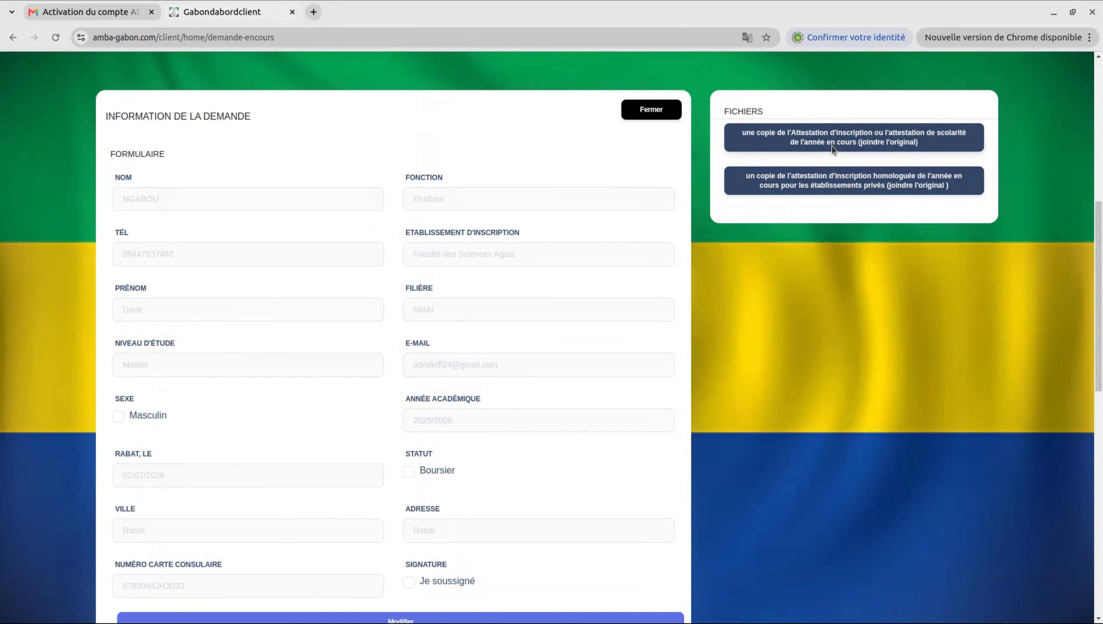
scroll(808, 170, "up", 2)
left_click(652, 205)
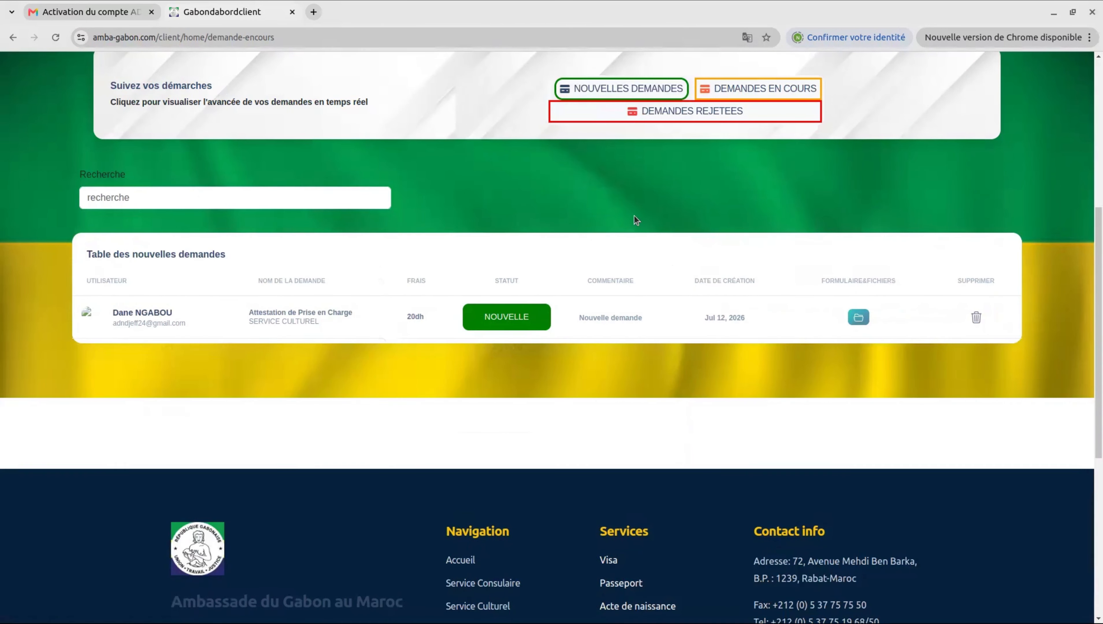
scroll(592, 239, "up", 1)
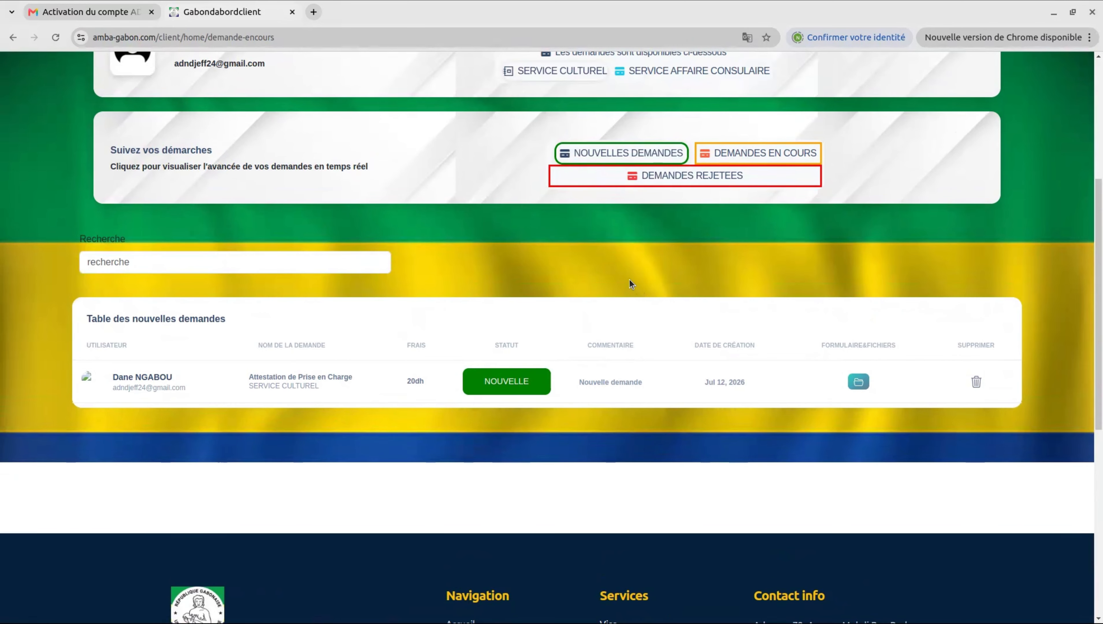
scroll(630, 281, "up", 1)
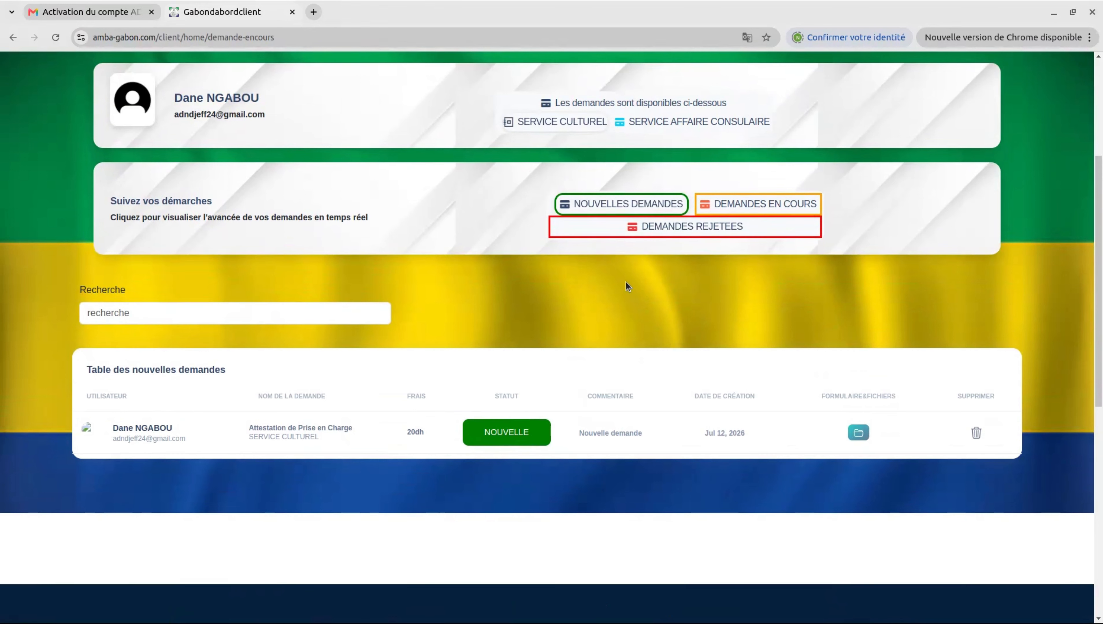
scroll(628, 286, "up", 3)
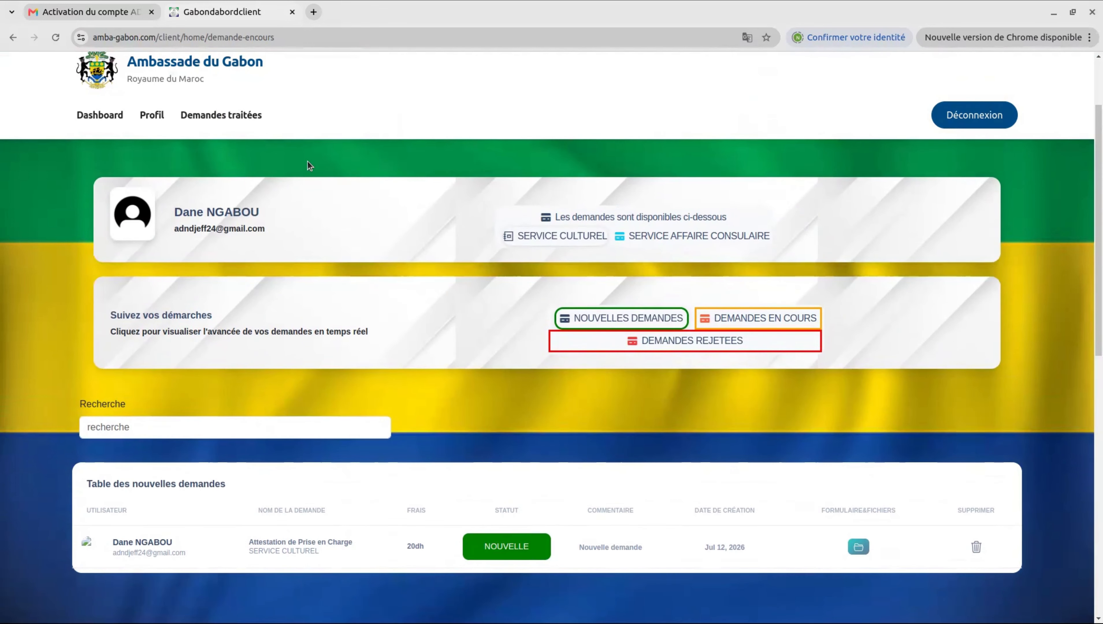
scroll(231, 125, "up", 1)
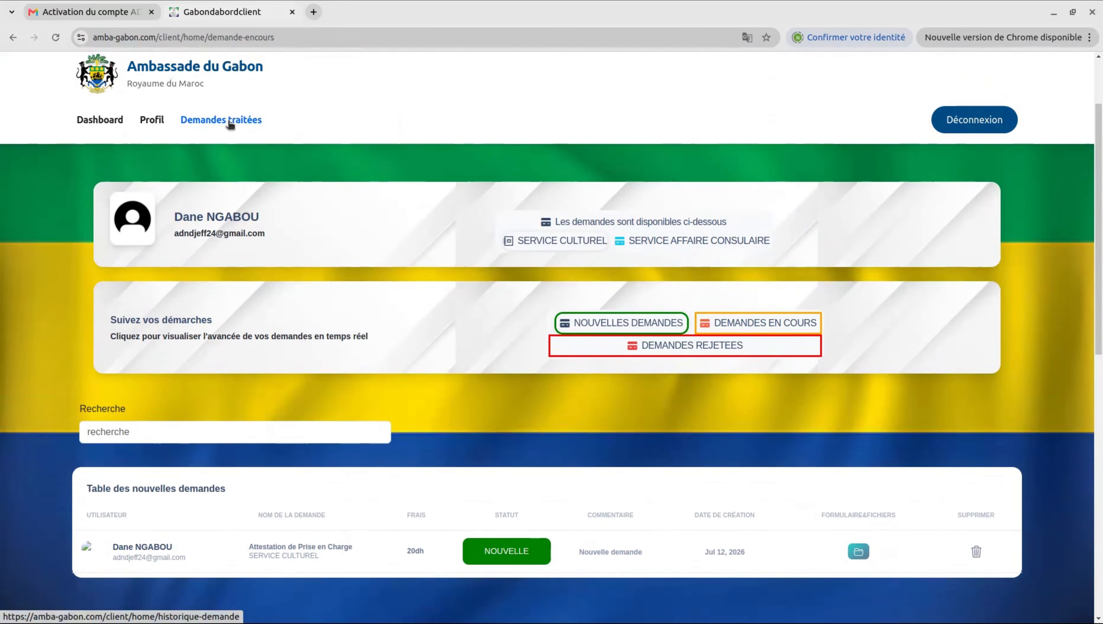
Step: Check the empty Demandes traitées history table, then go back to the Dashboard
left_click(229, 125)
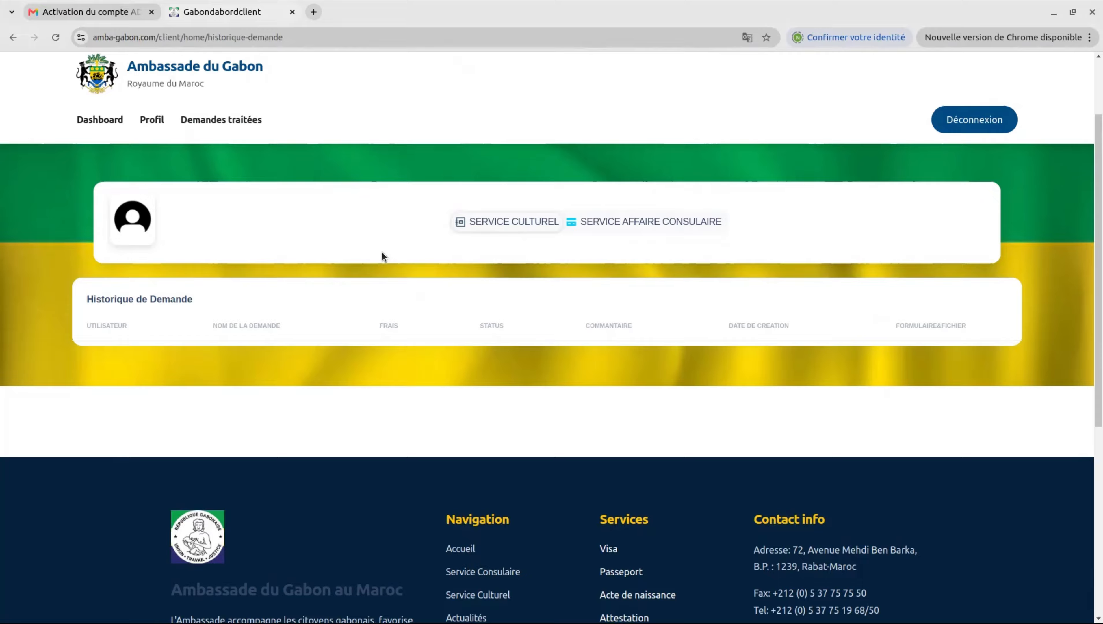
left_click(98, 122)
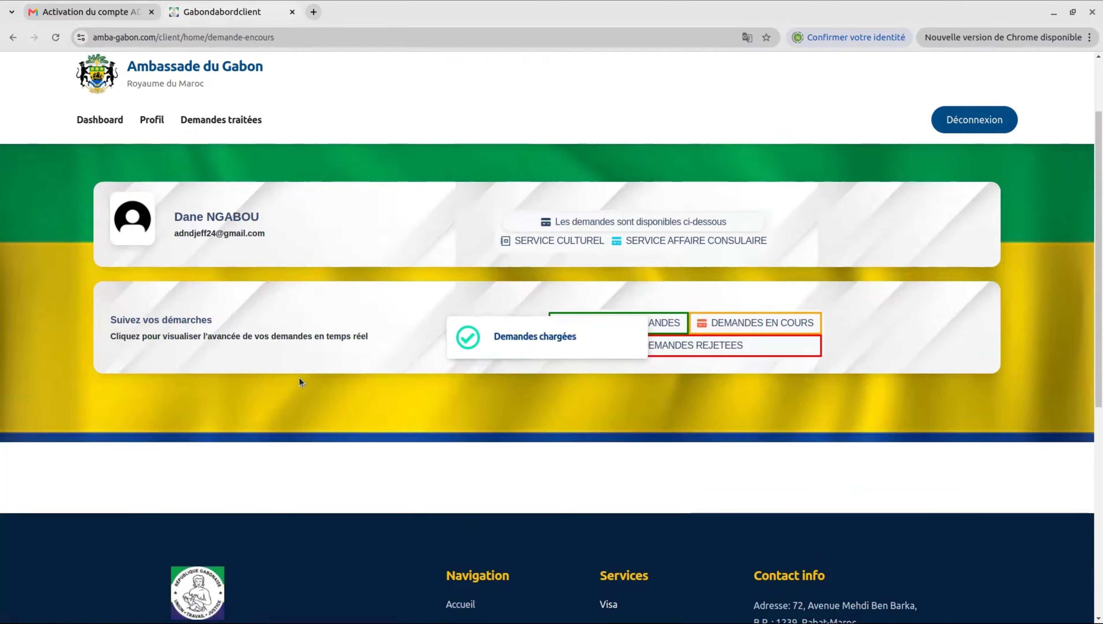